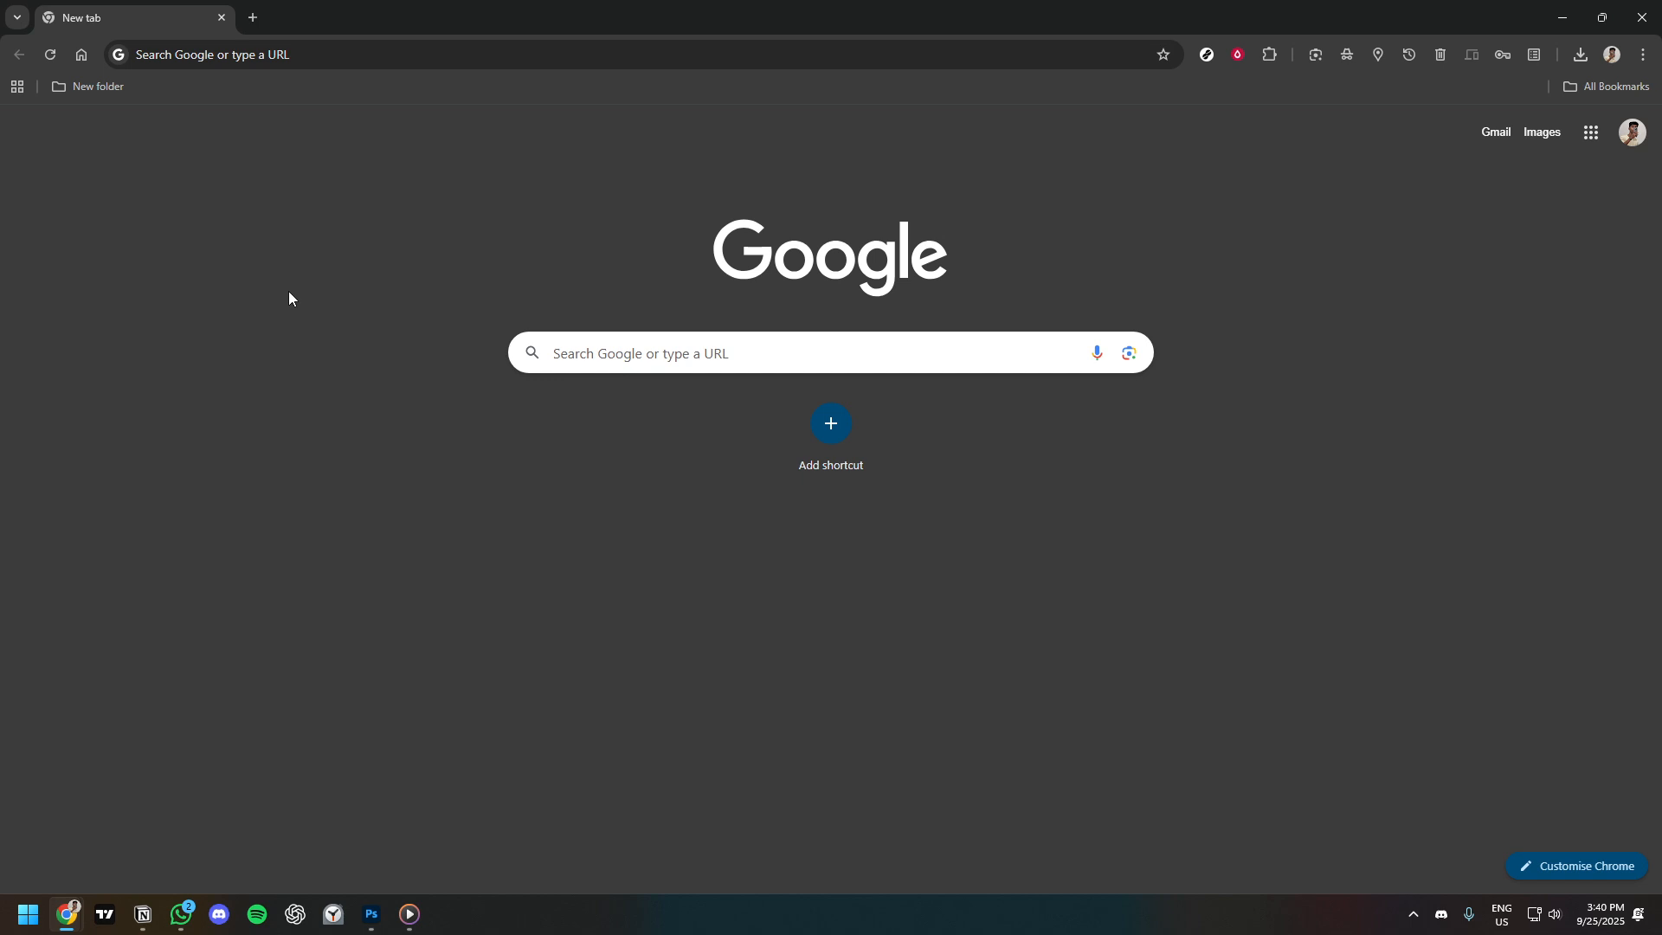
# Step: Find the official Notion website through a web search for "notion" and log in to the workspace
pyautogui.click(303, 57)
pyautogui.write('notion')
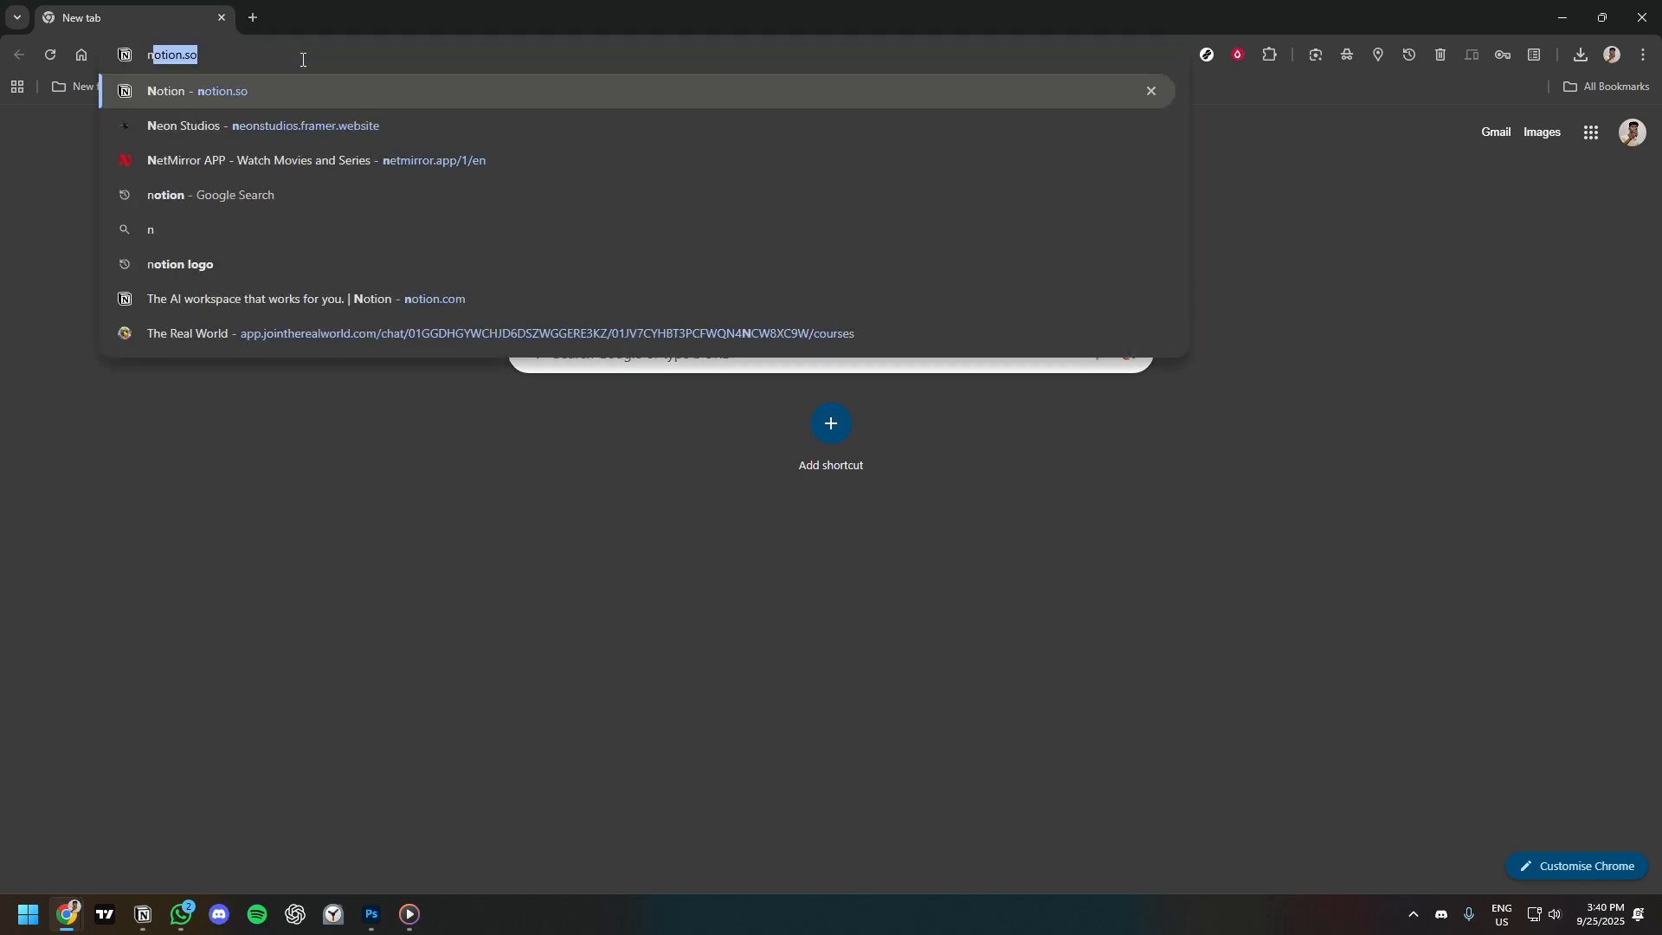
pyautogui.press('BackSpace')
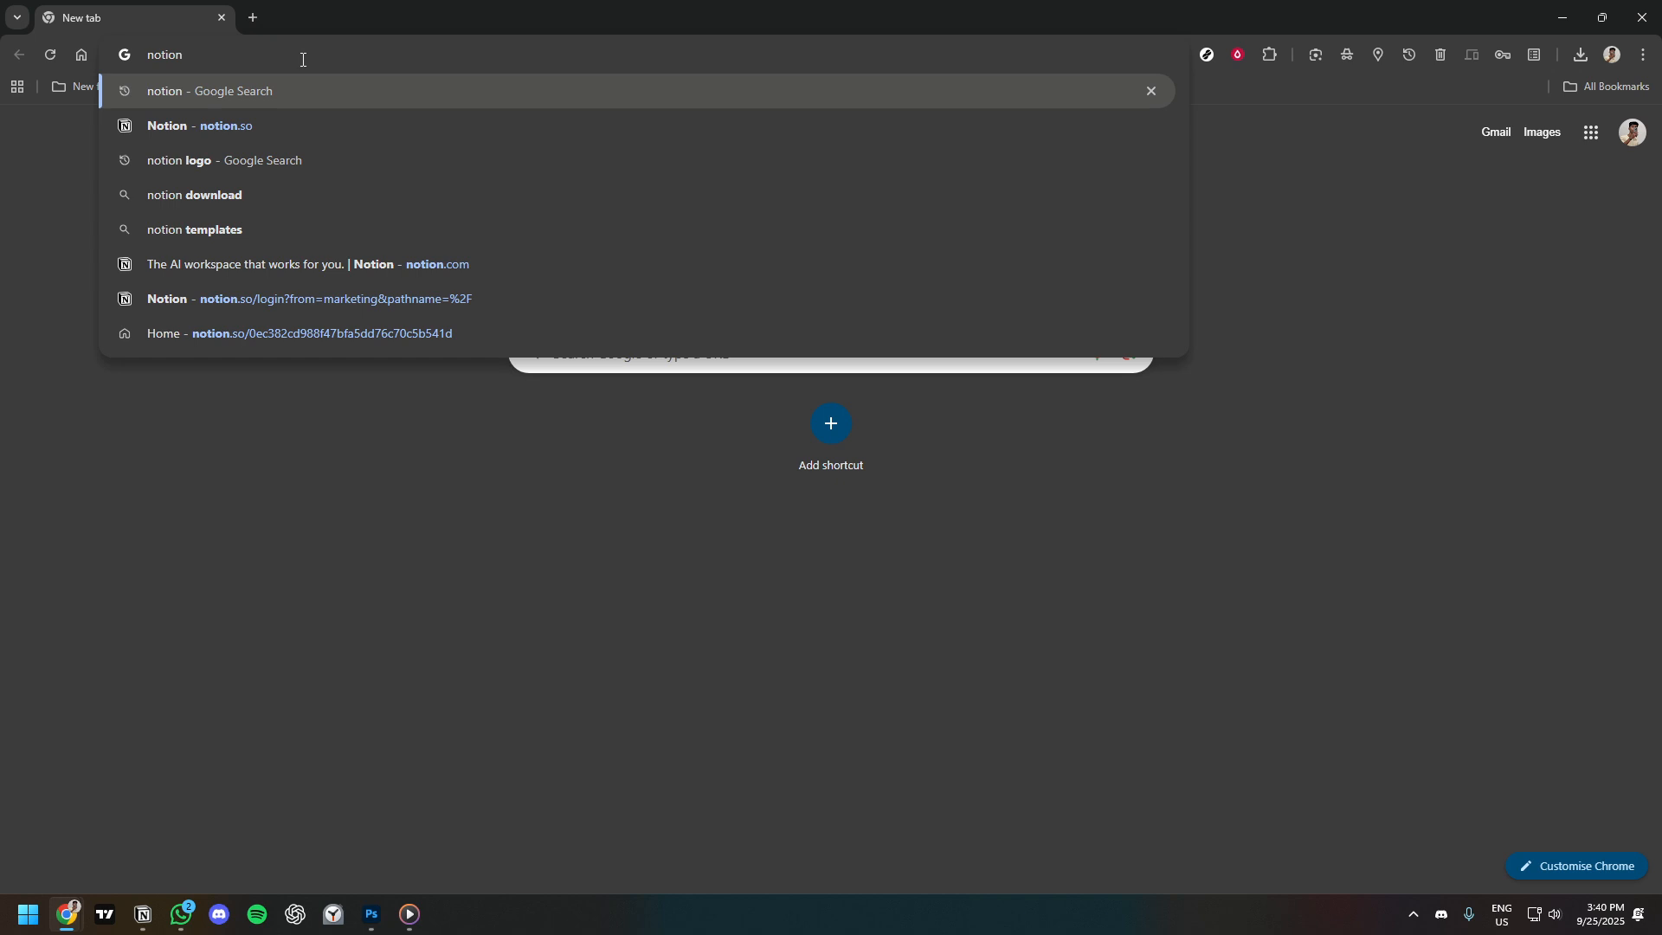
pyautogui.press('Return')
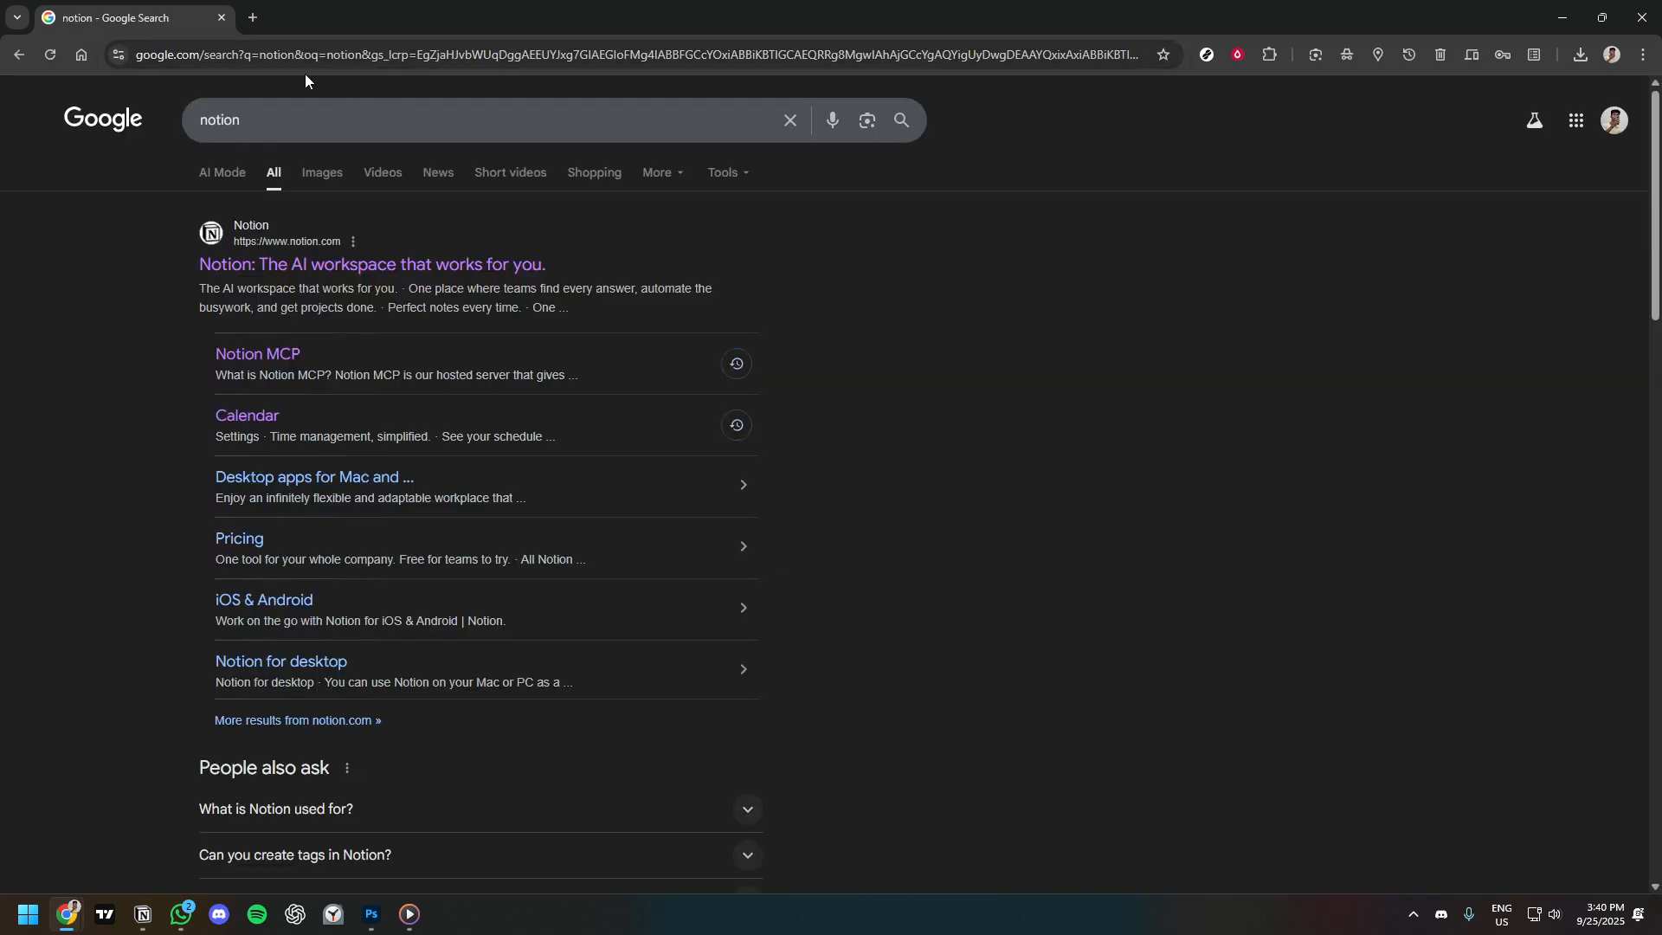
pyautogui.click(448, 268)
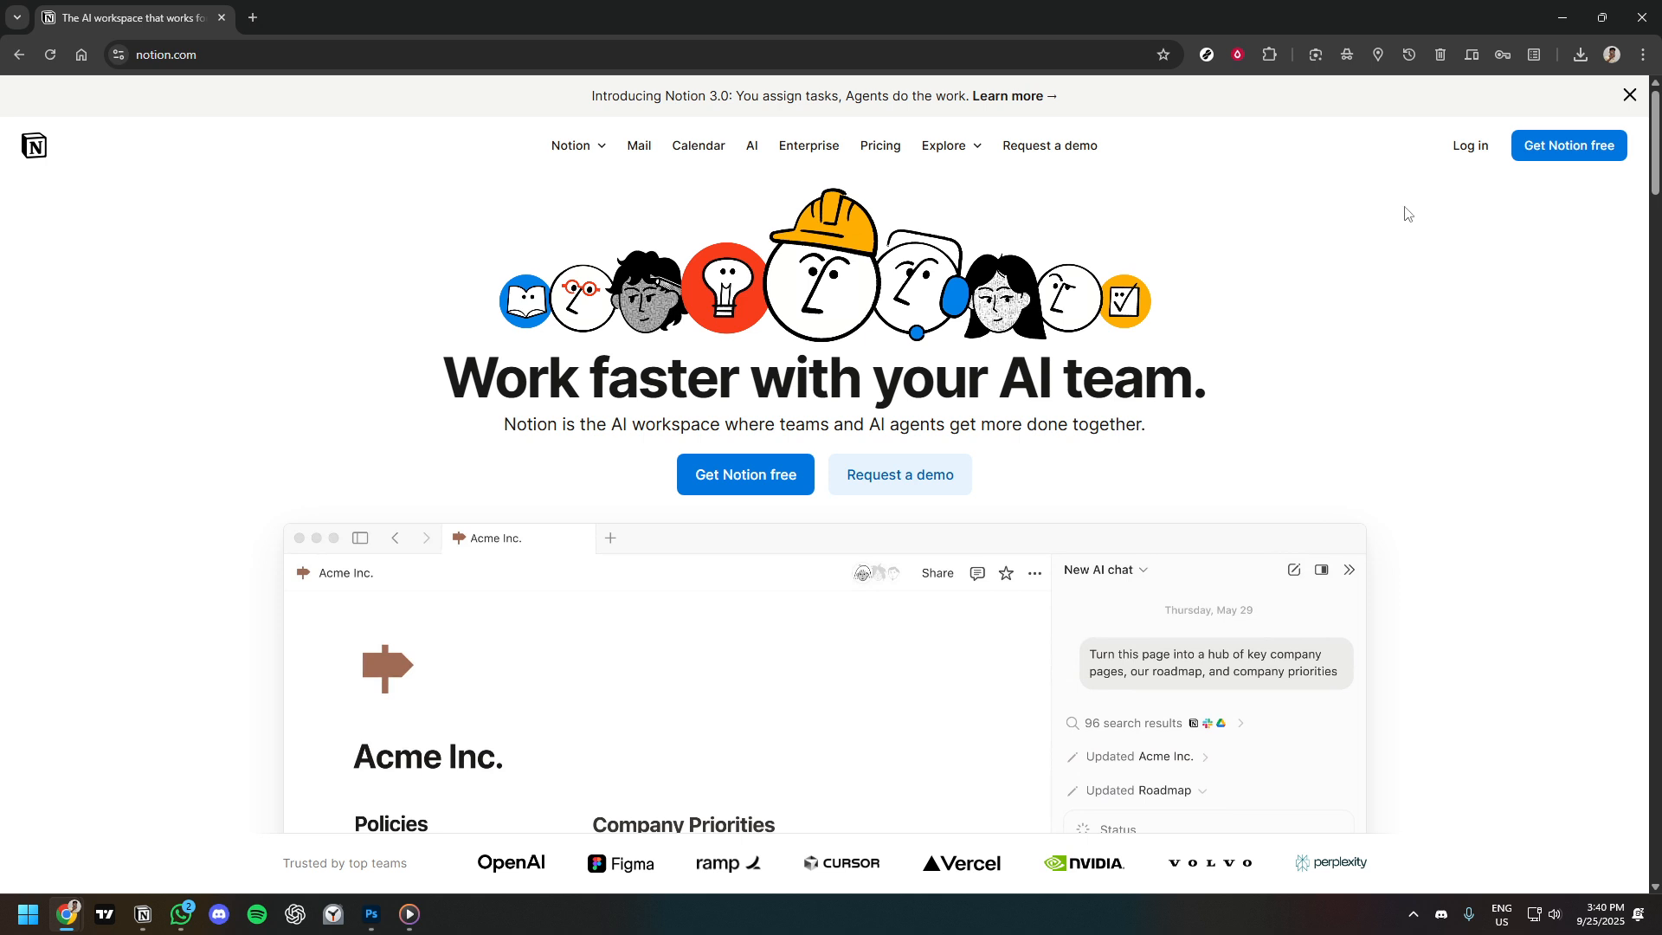
pyautogui.click(1471, 147)
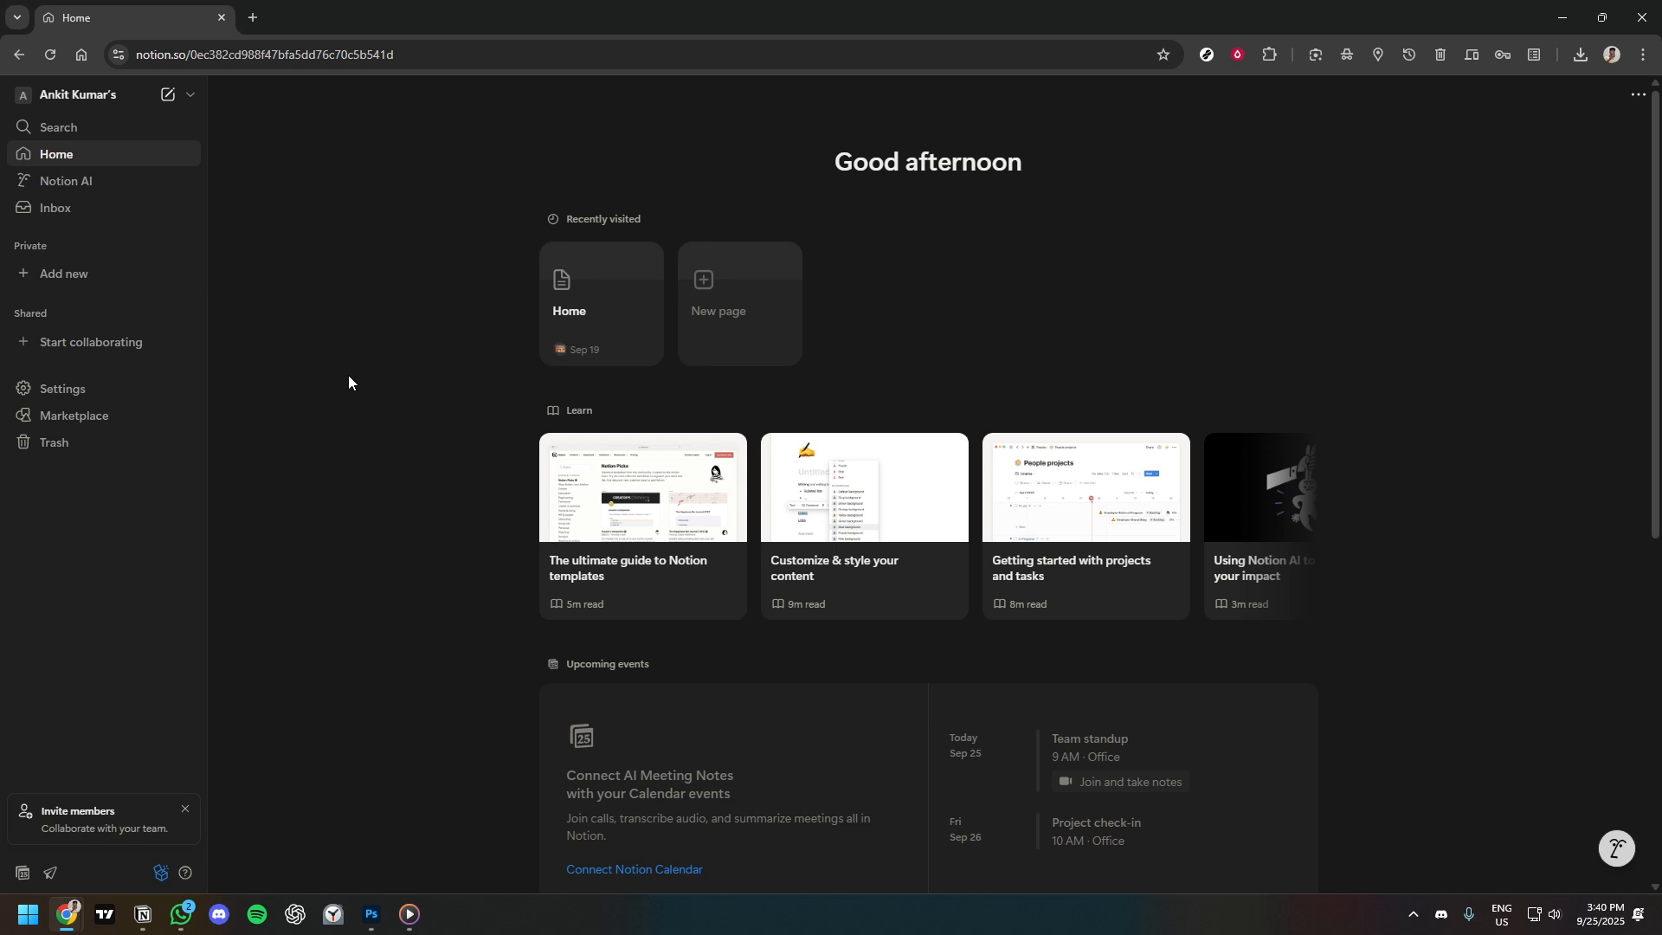
# Step: Create an empty page in the Private section and title it "Tags"
pyautogui.click(117, 274)
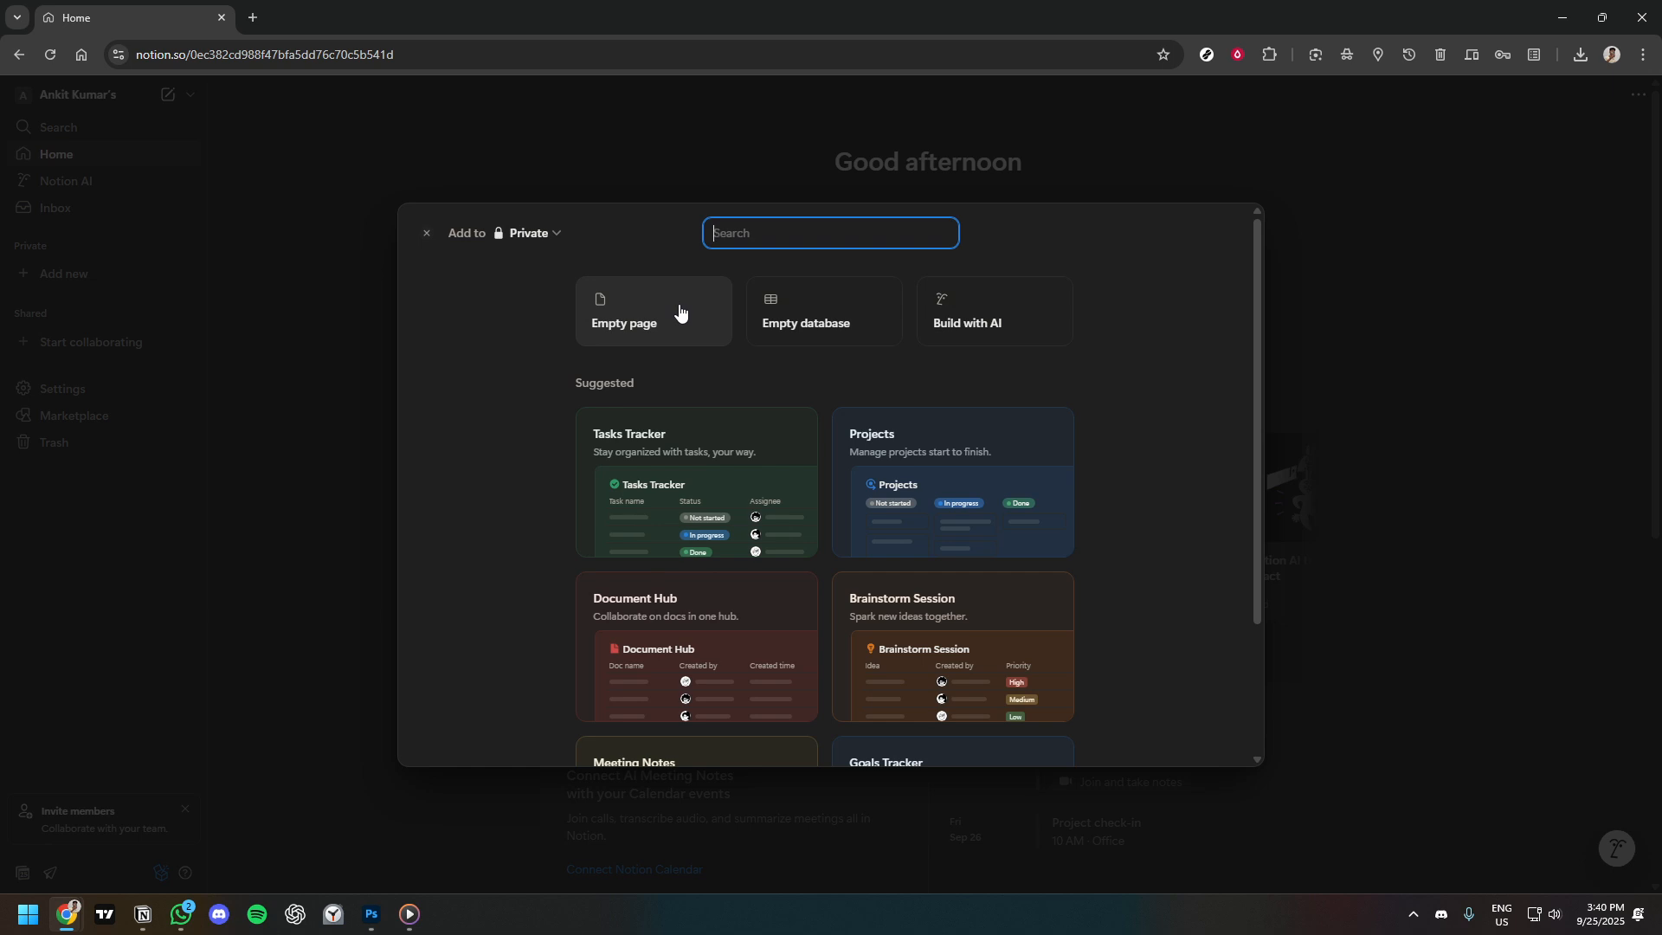
pyautogui.click(679, 310)
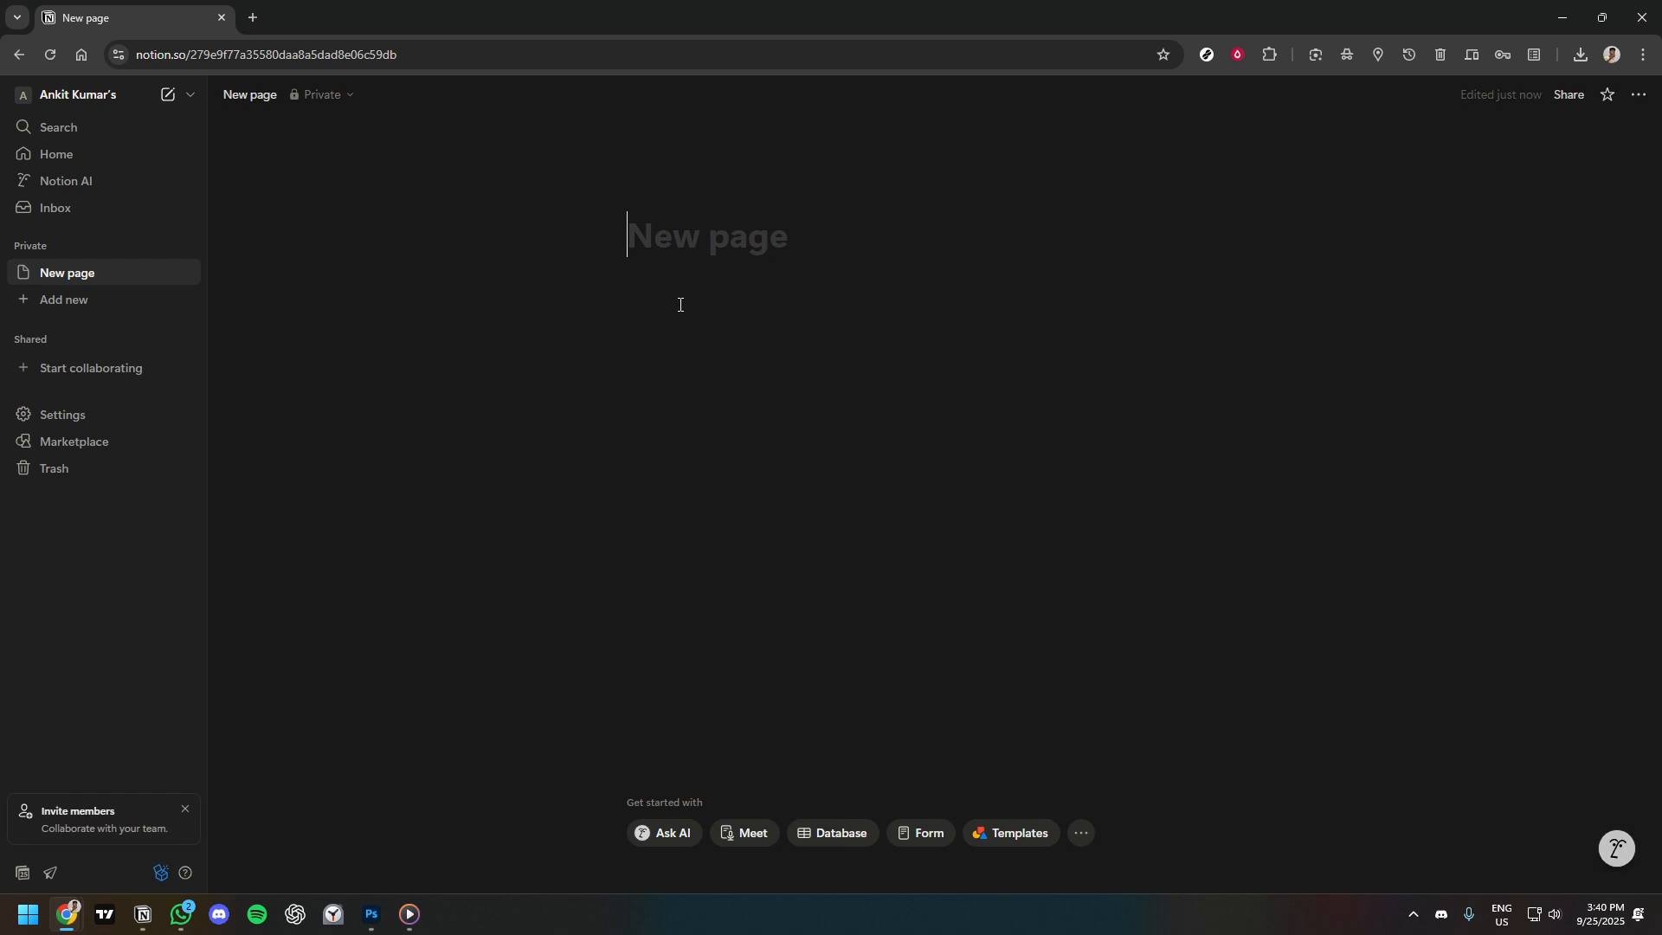
pyautogui.write('Tags')
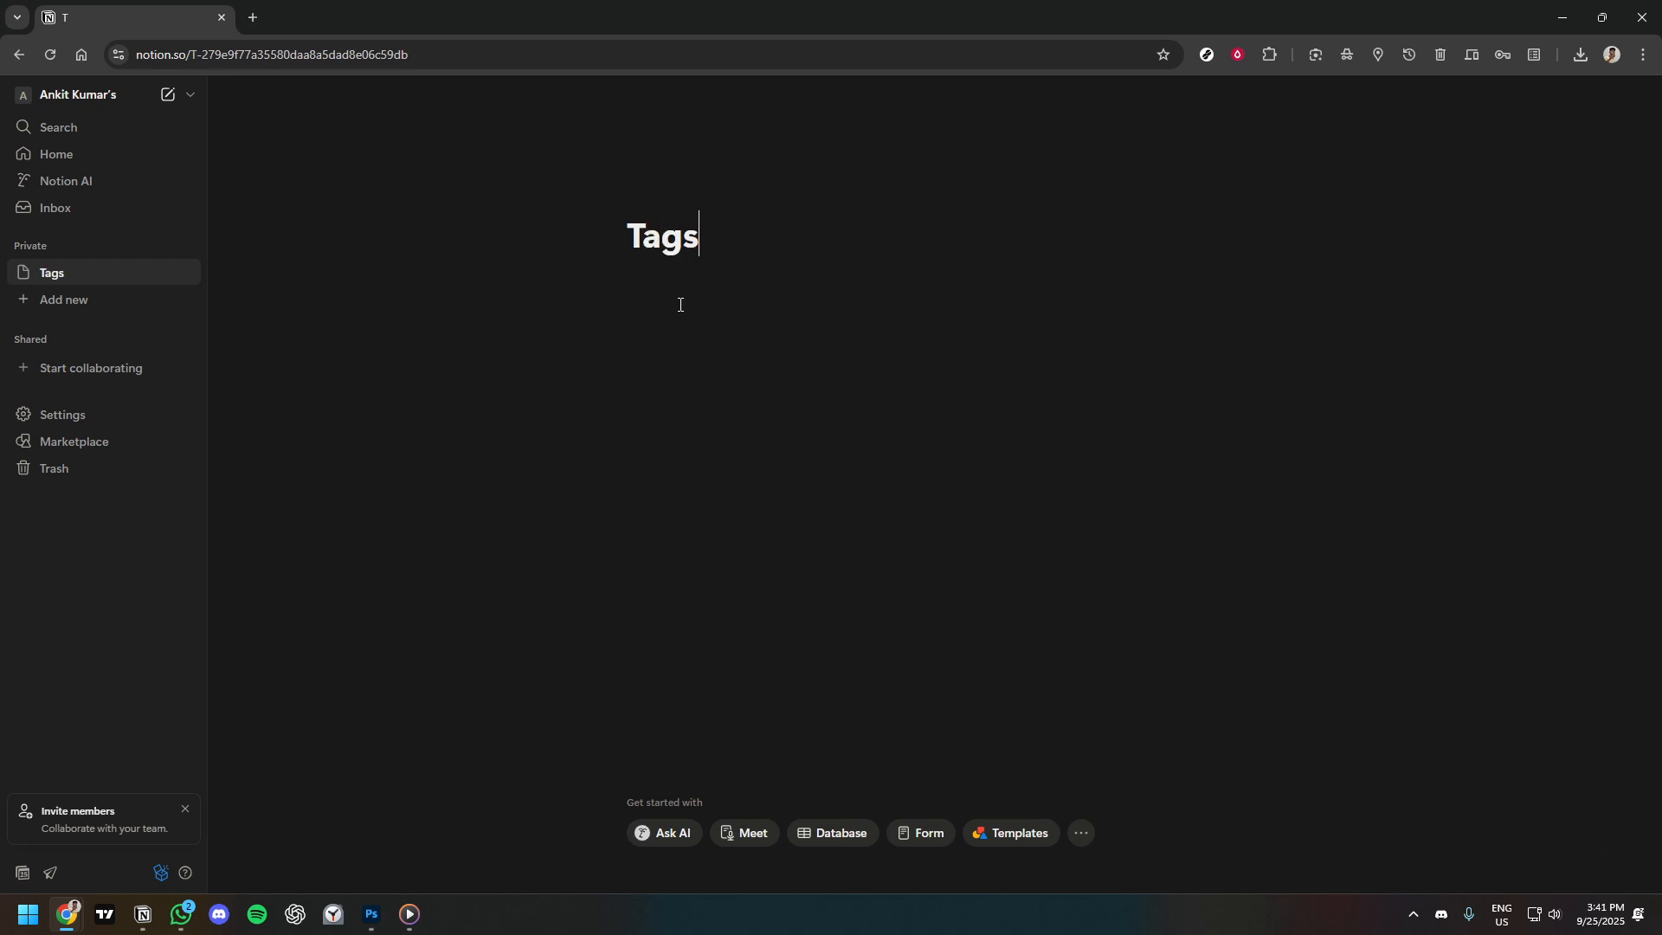
pyautogui.press('Return')
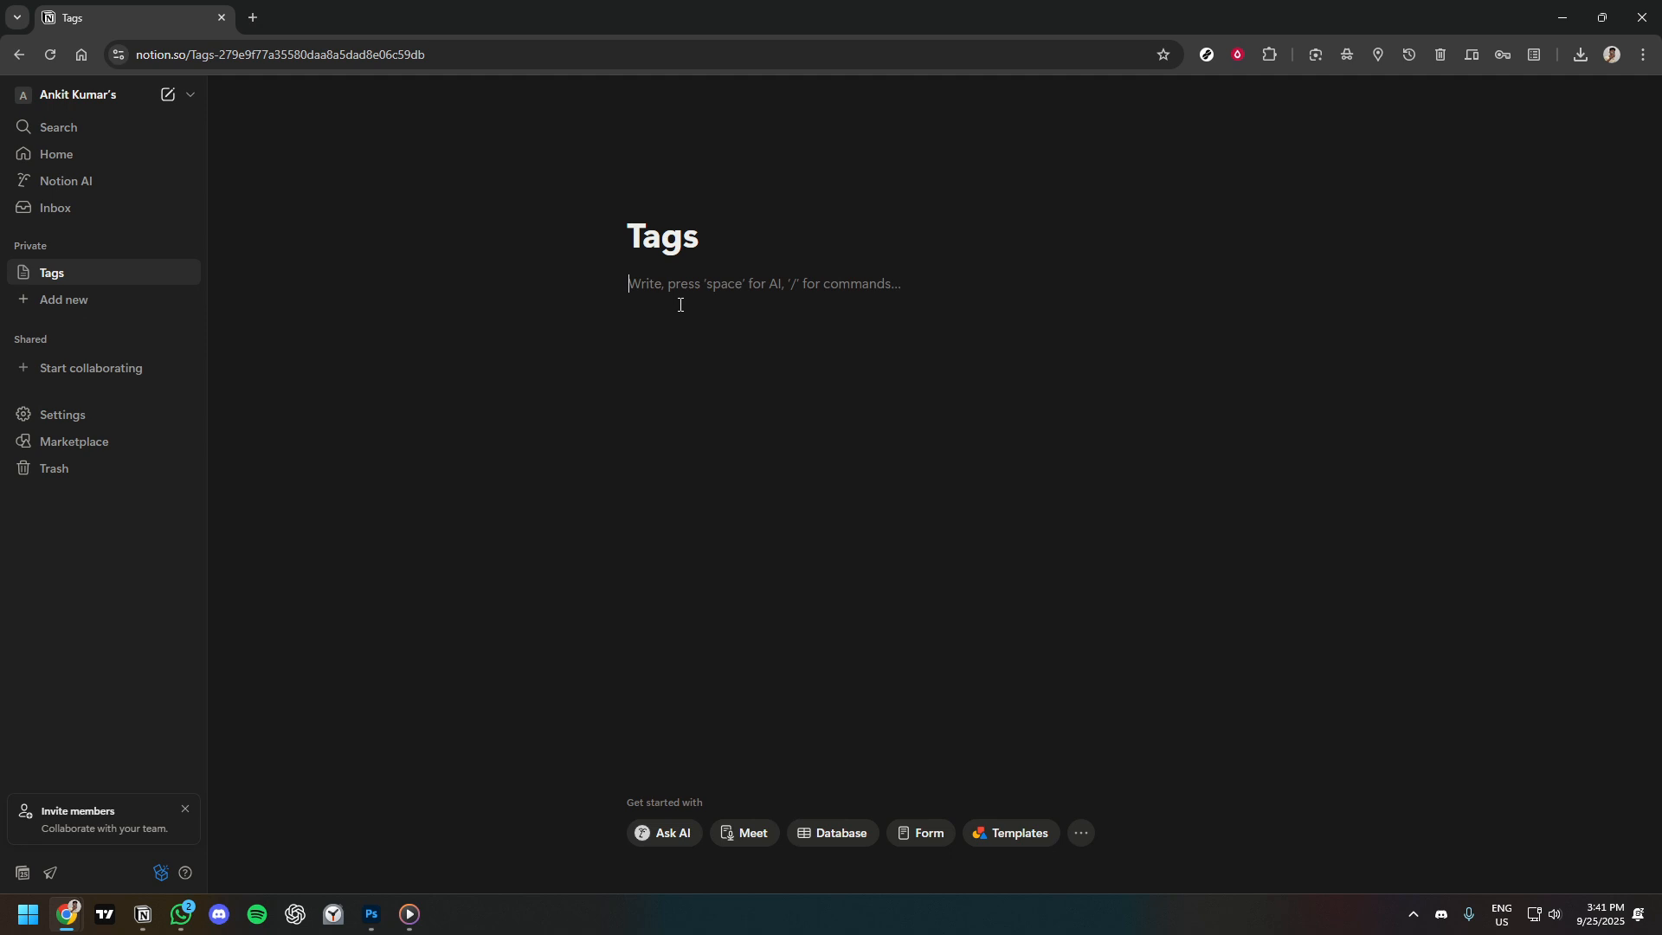
# Step: Insert an inline database into the body of the Tags page
pyautogui.write('/d')
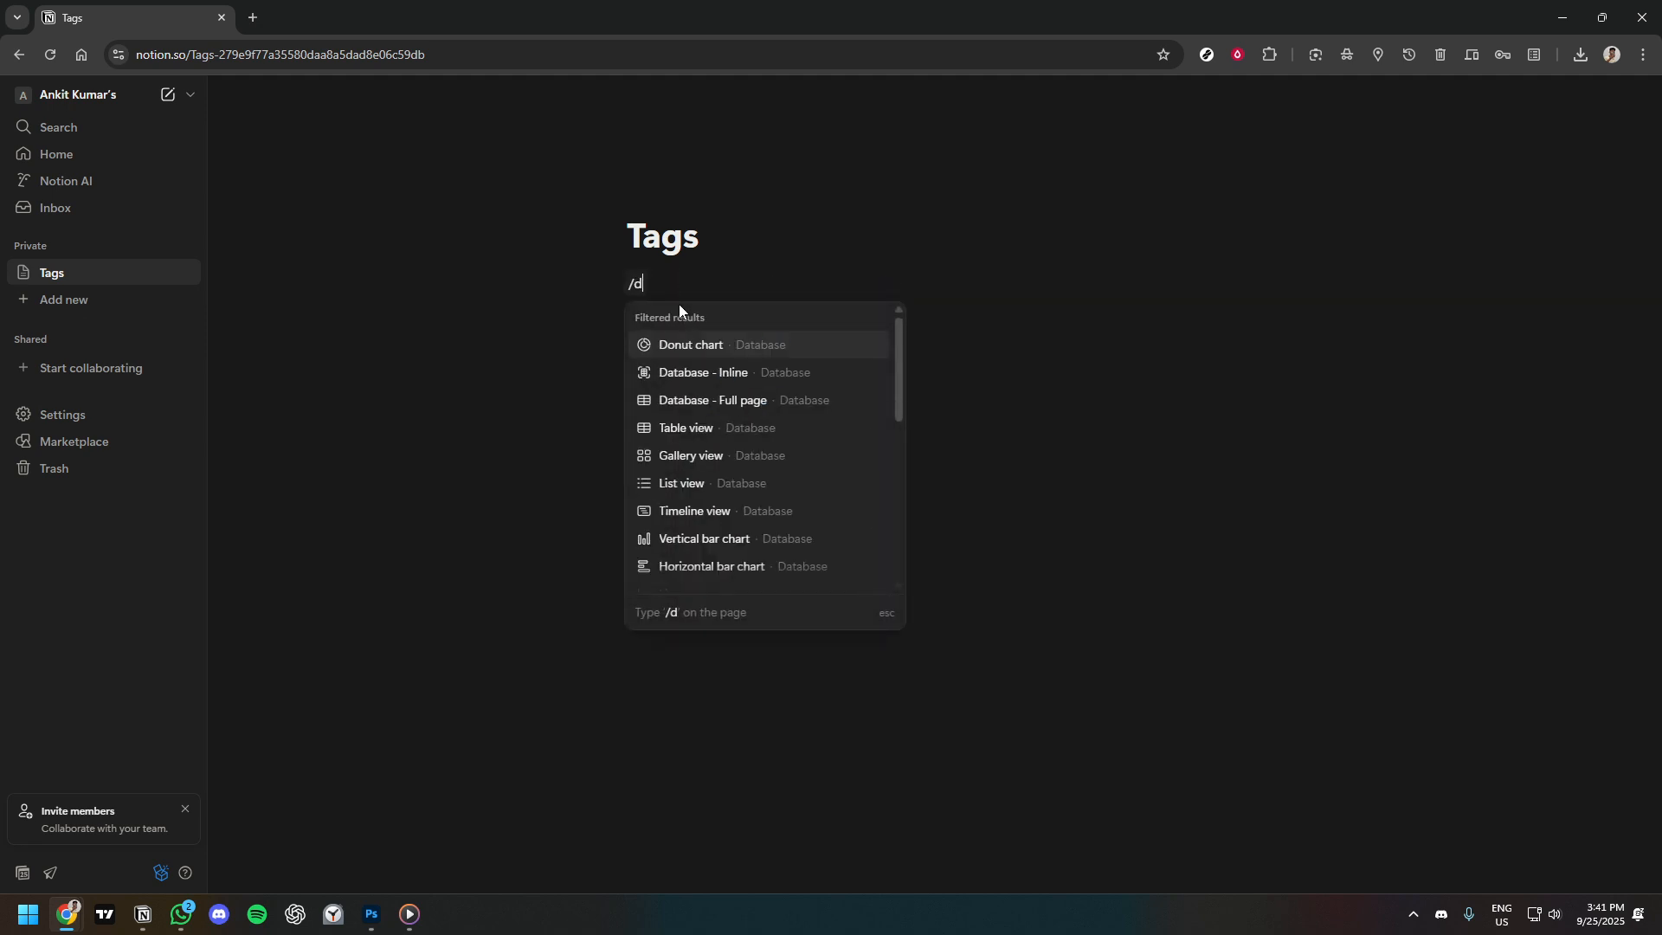
pyautogui.write('atabase')
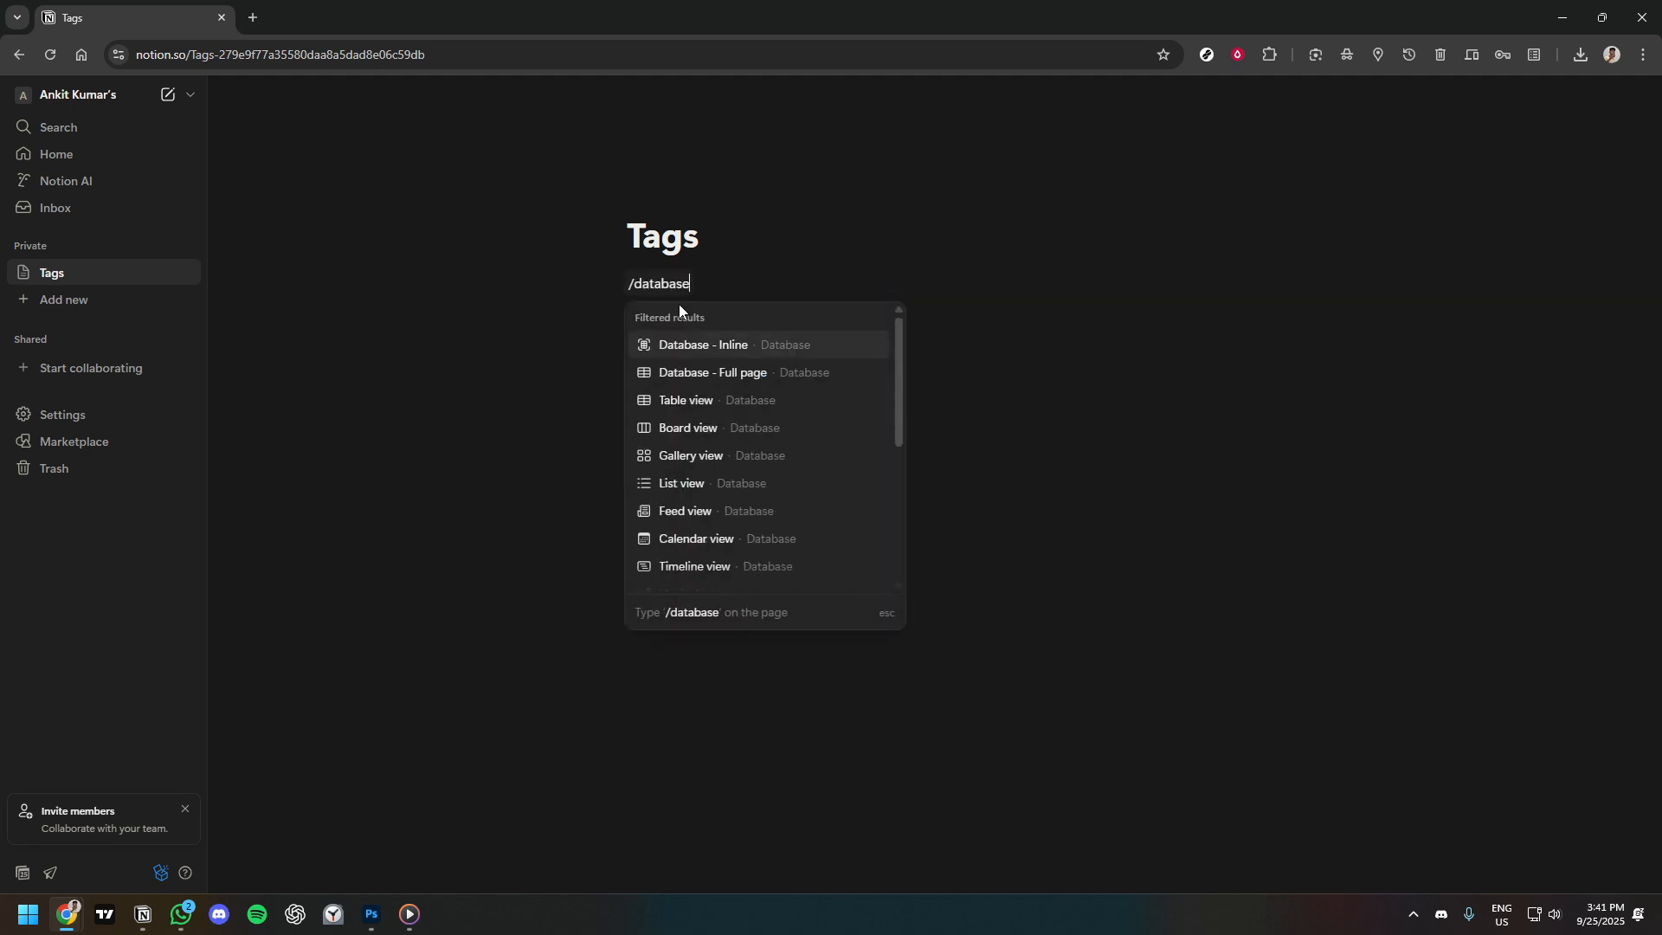
pyautogui.click(705, 348)
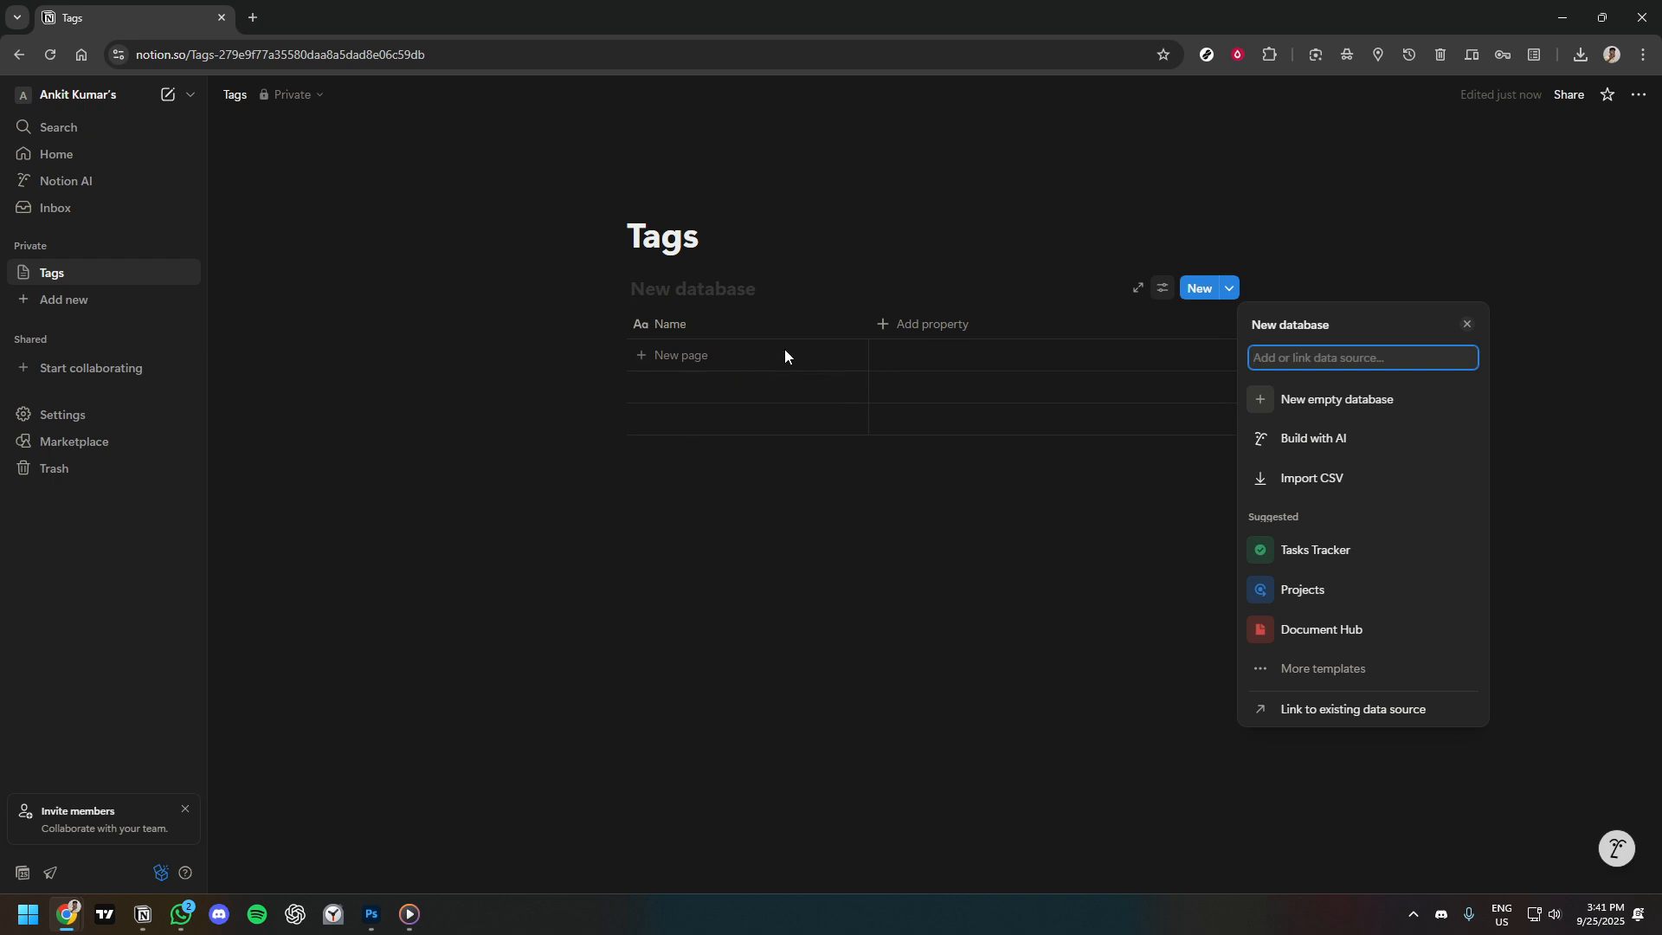
# Step: Dismiss the data source options and add a first database entry named "Task 1"
pyautogui.click(725, 355)
pyautogui.click(694, 355)
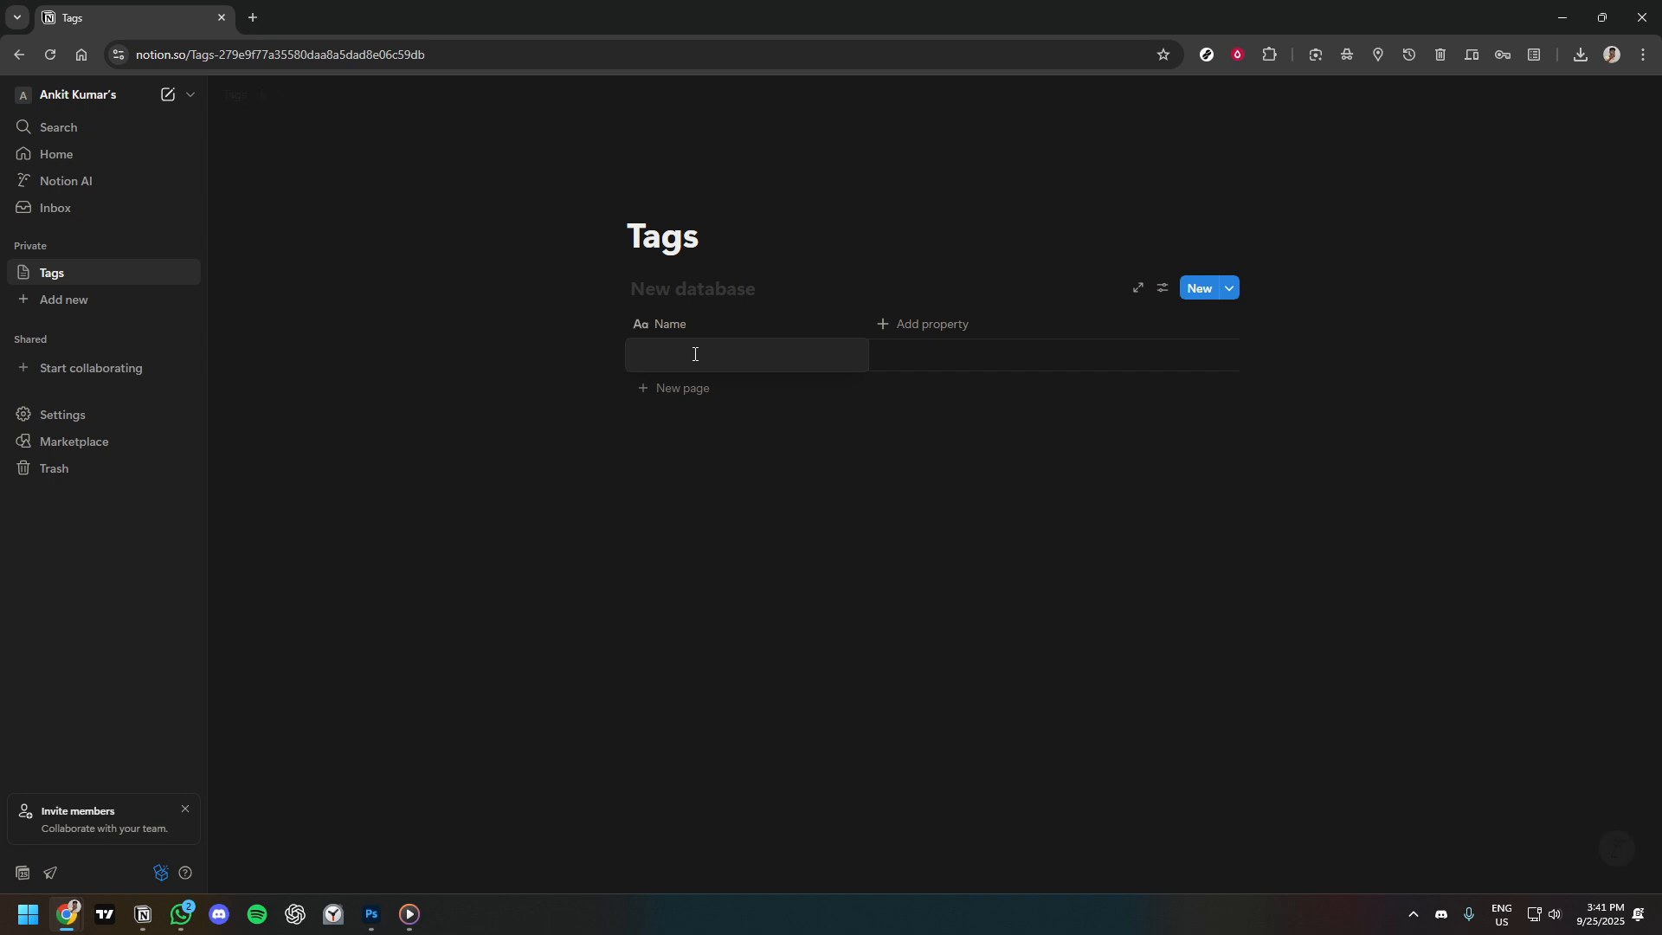
pyautogui.write('D')
pyautogui.press('BackSpace')
pyautogui.write('Task 1')
# Step: Add two more entries named "Task 2" and "Task 3" below Task 1 in the database
pyautogui.click(678, 391)
pyautogui.click(673, 388)
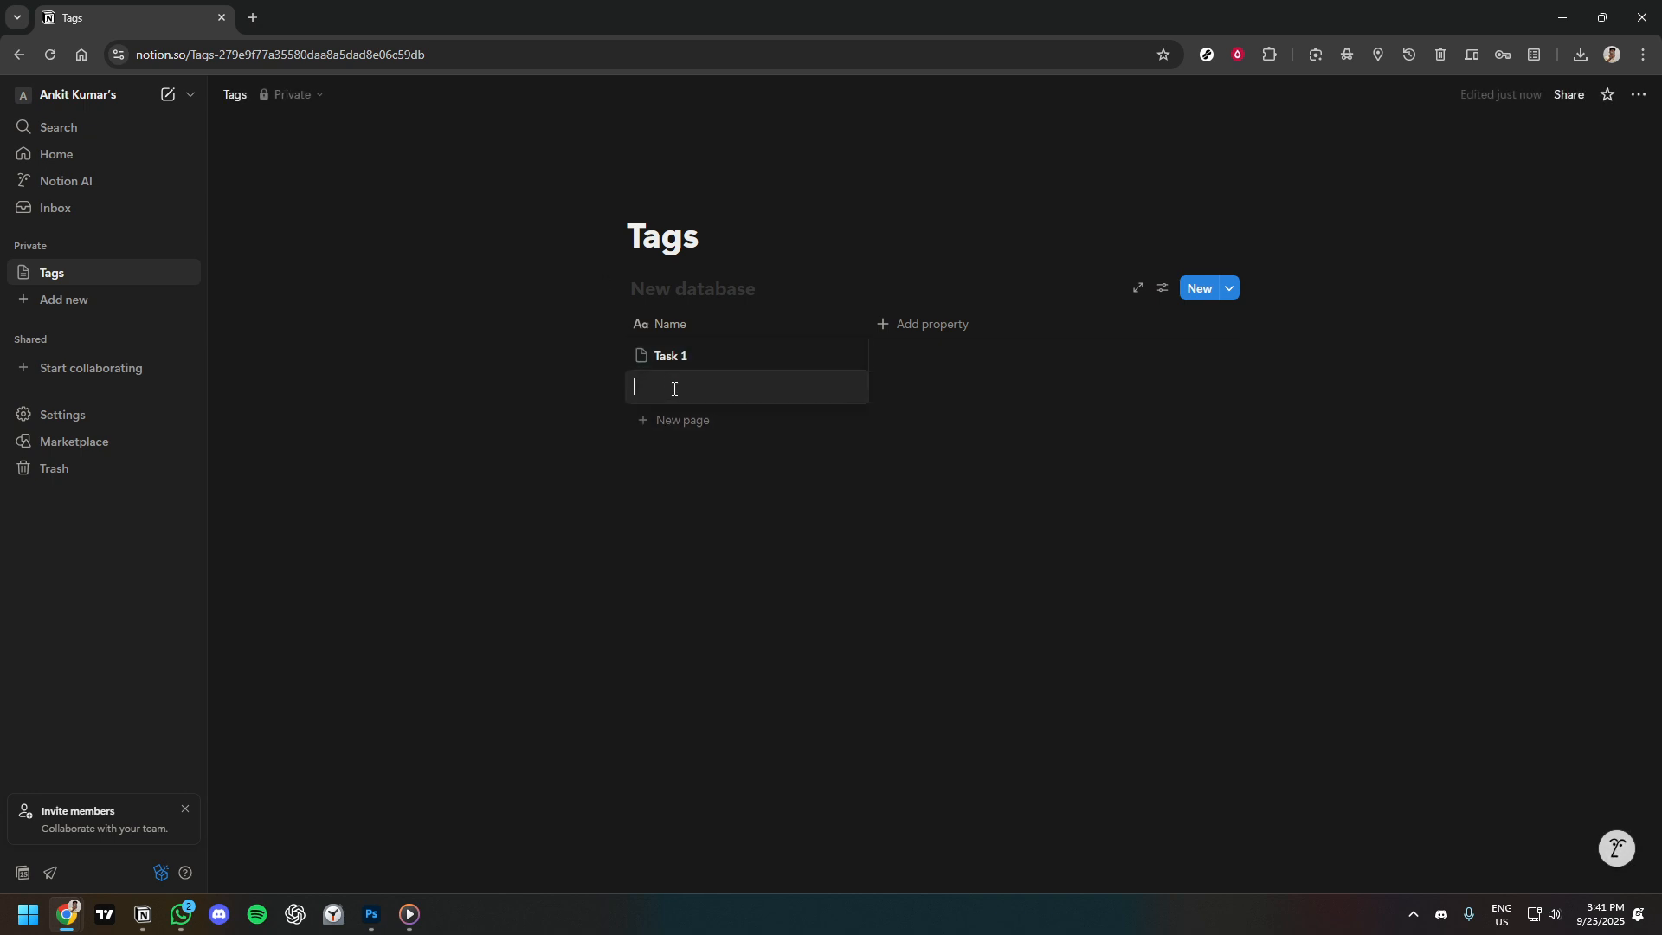
pyautogui.write('Task 2')
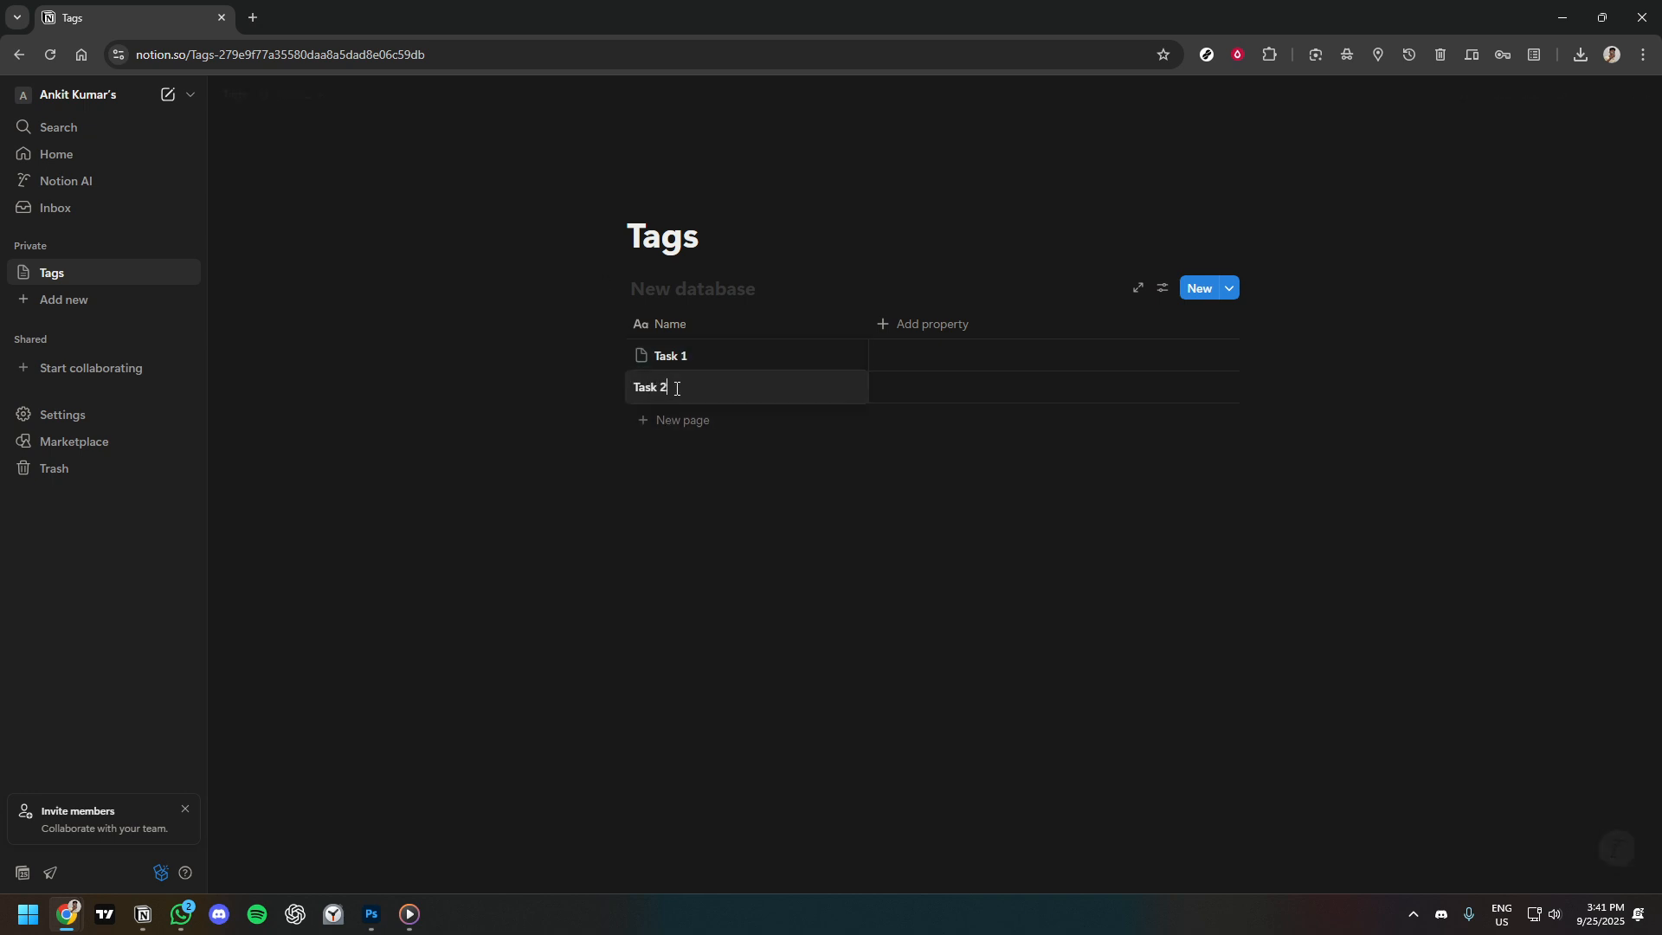
pyautogui.click(673, 424)
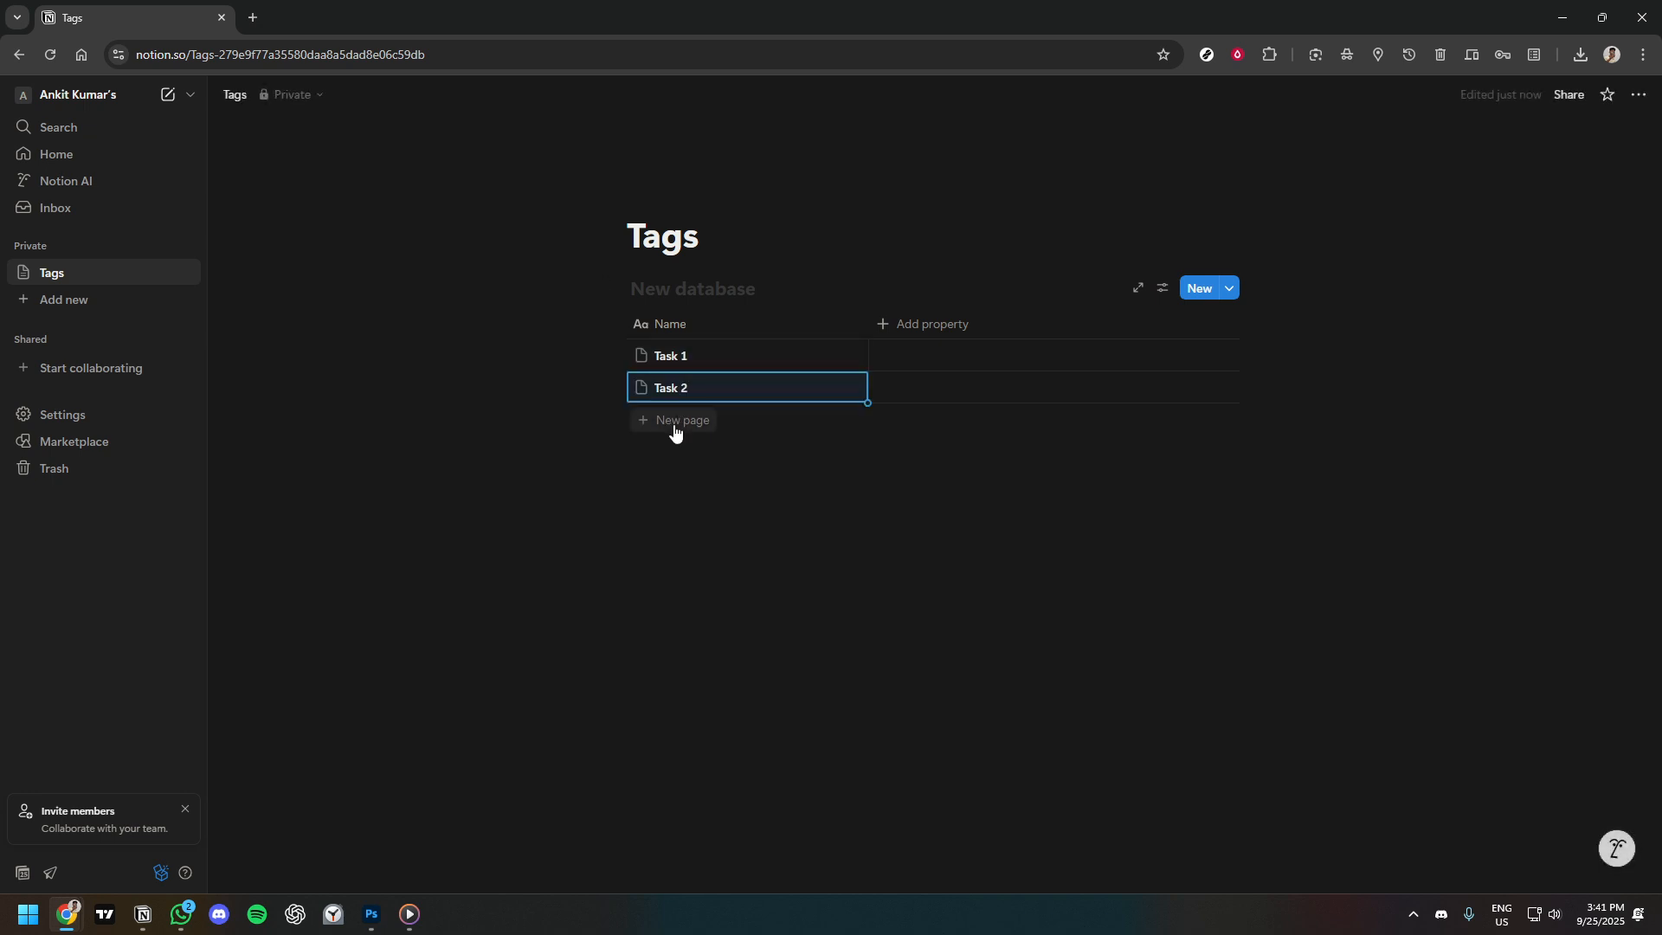
pyautogui.click(673, 424)
pyautogui.write('Ta')
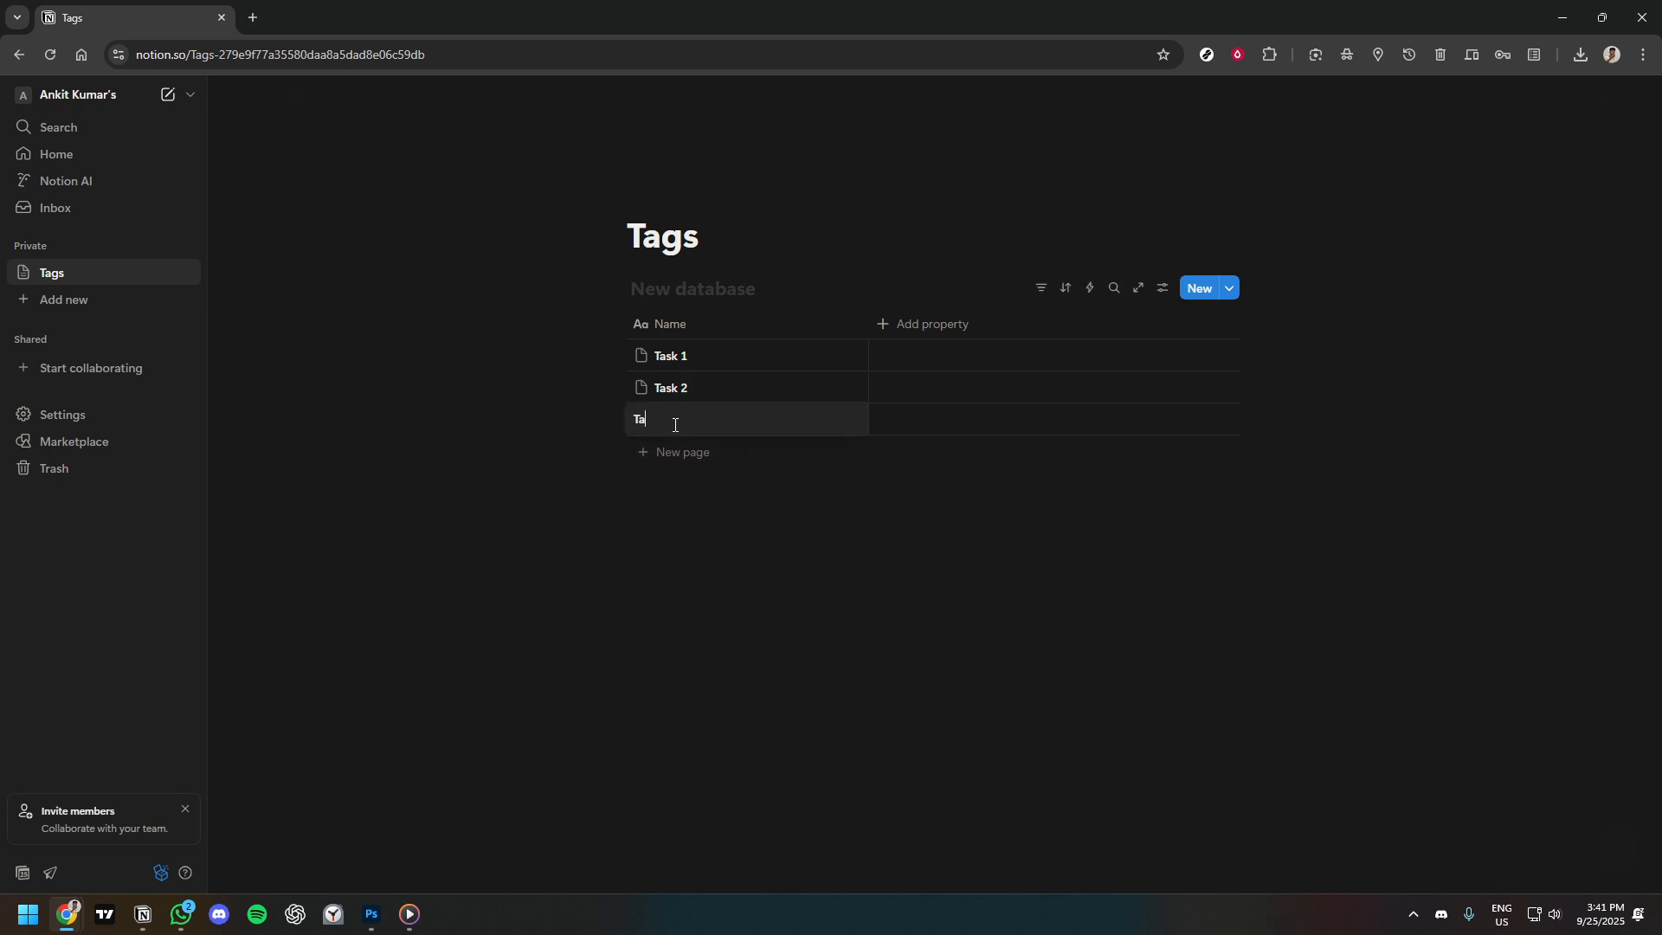
pyautogui.write('sk 3')
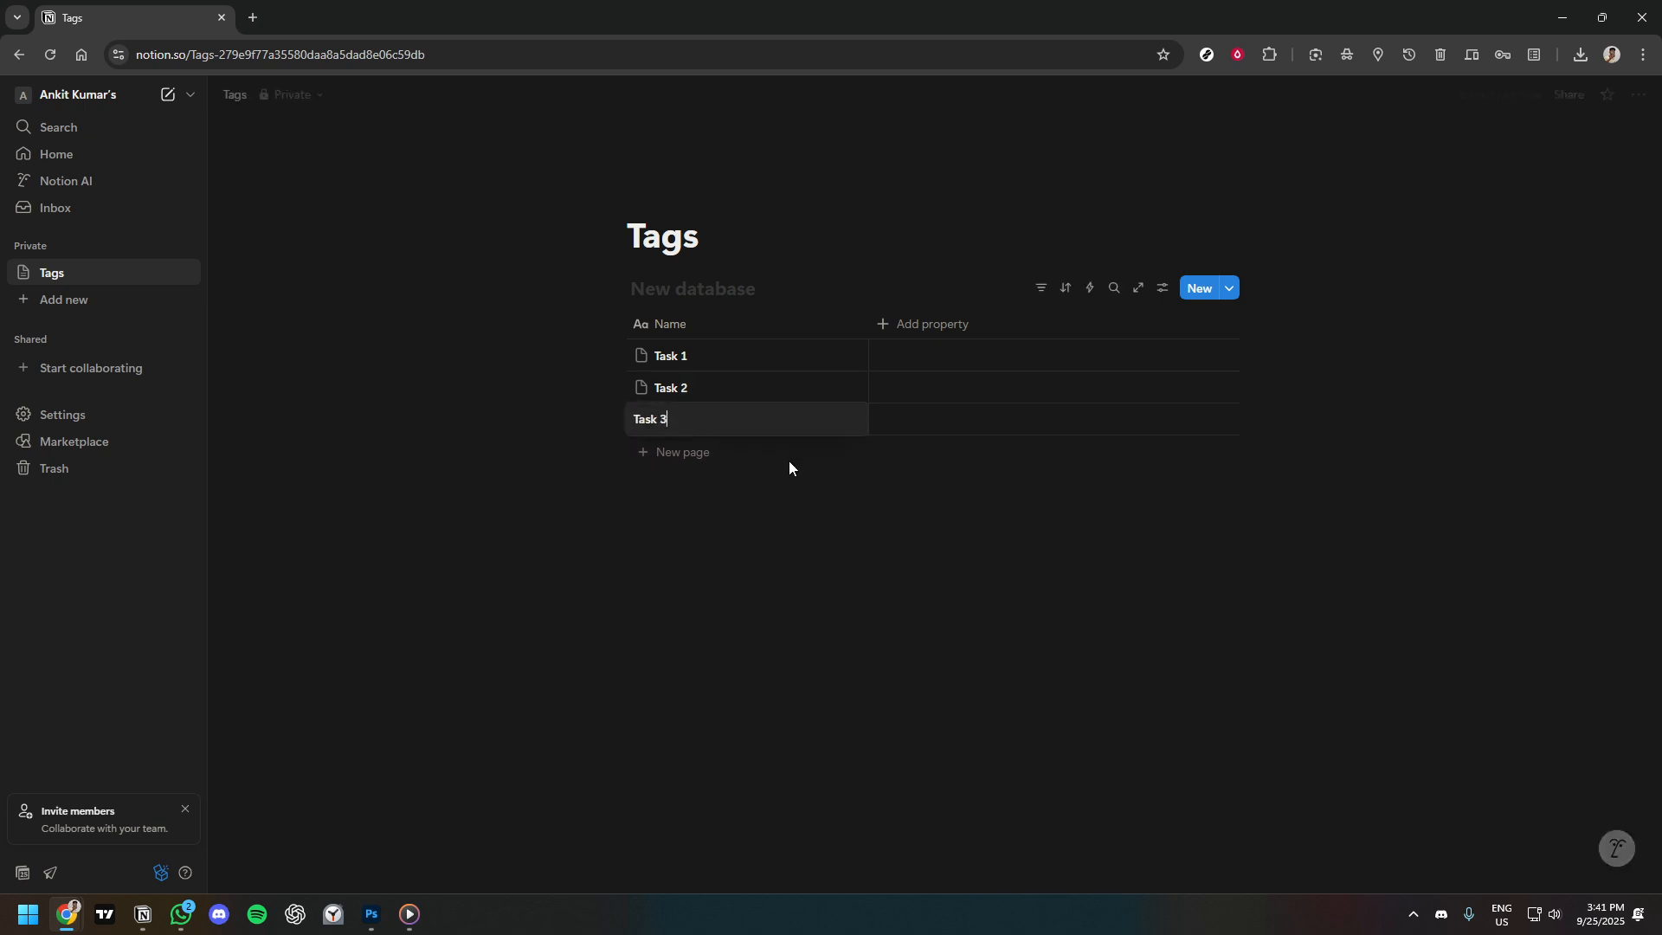
pyautogui.press('Escape')
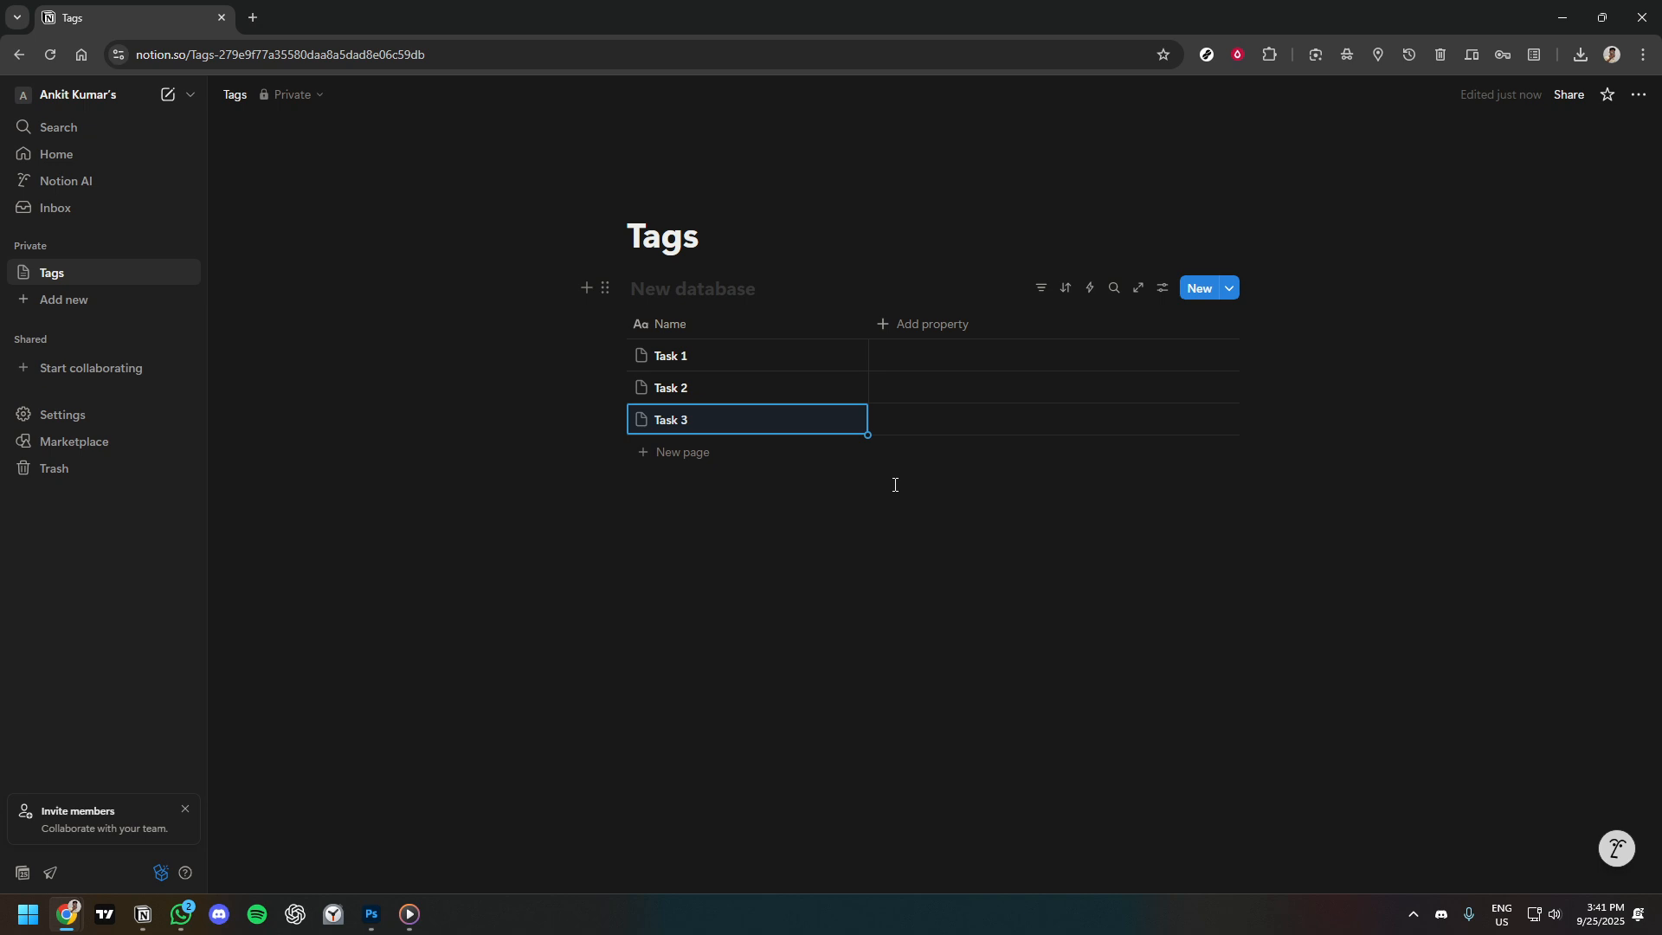
# Step: Add a Multi-select property to the database and give Task 1 a new "To Start" tag in it
pyautogui.click(923, 327)
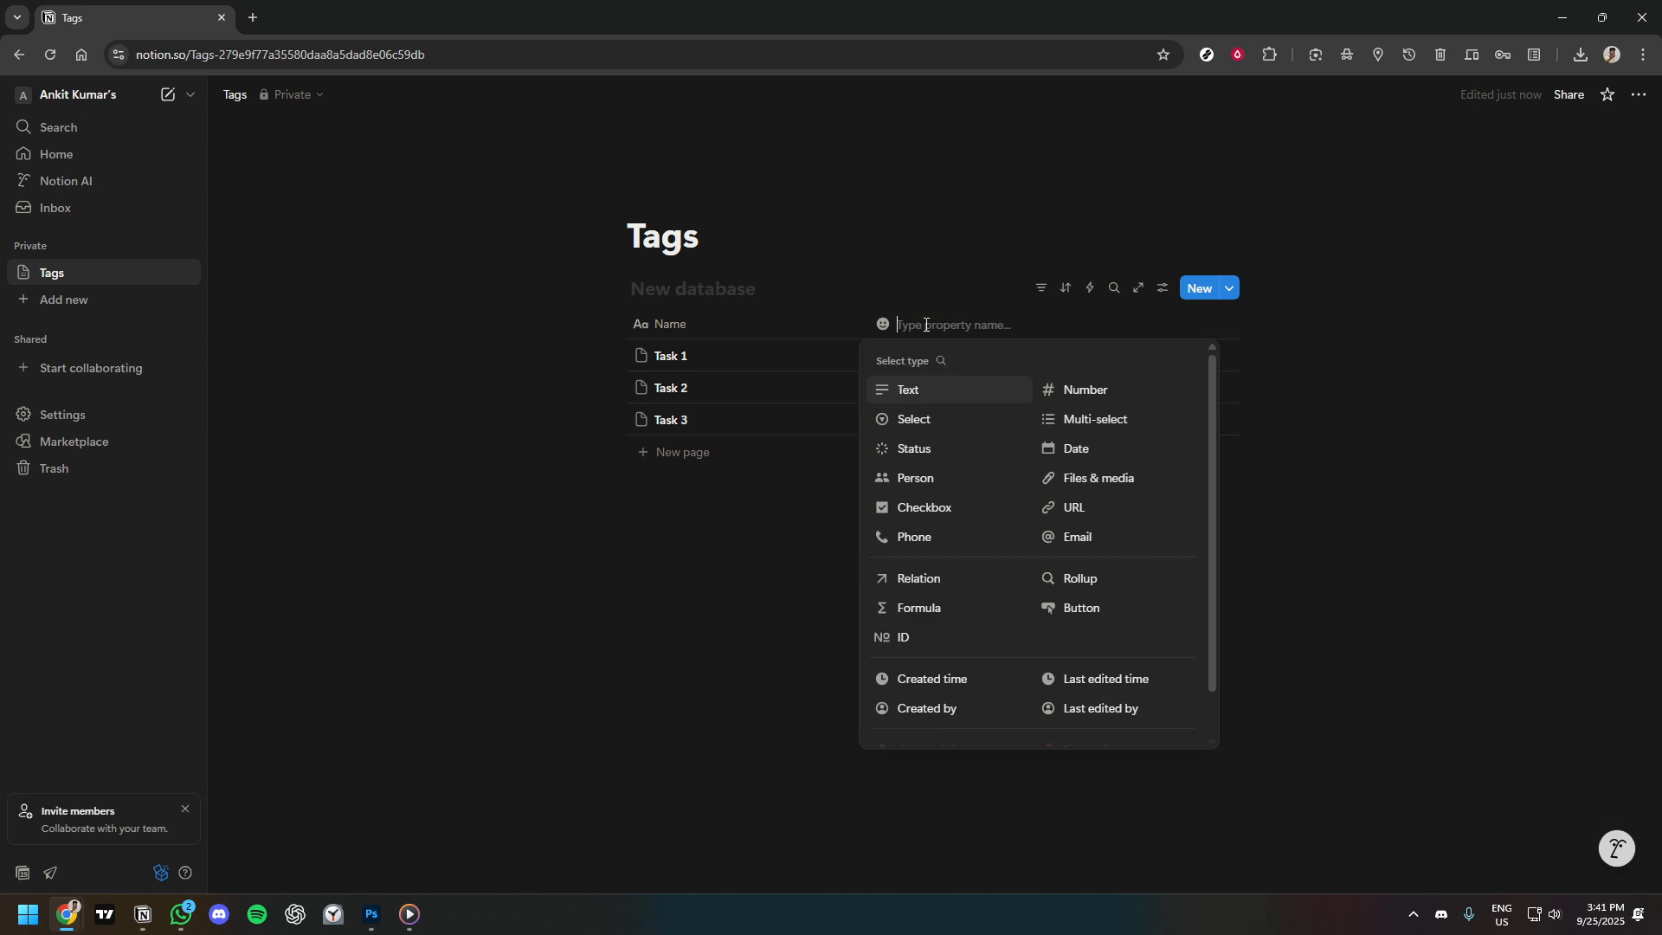
pyautogui.click(1085, 421)
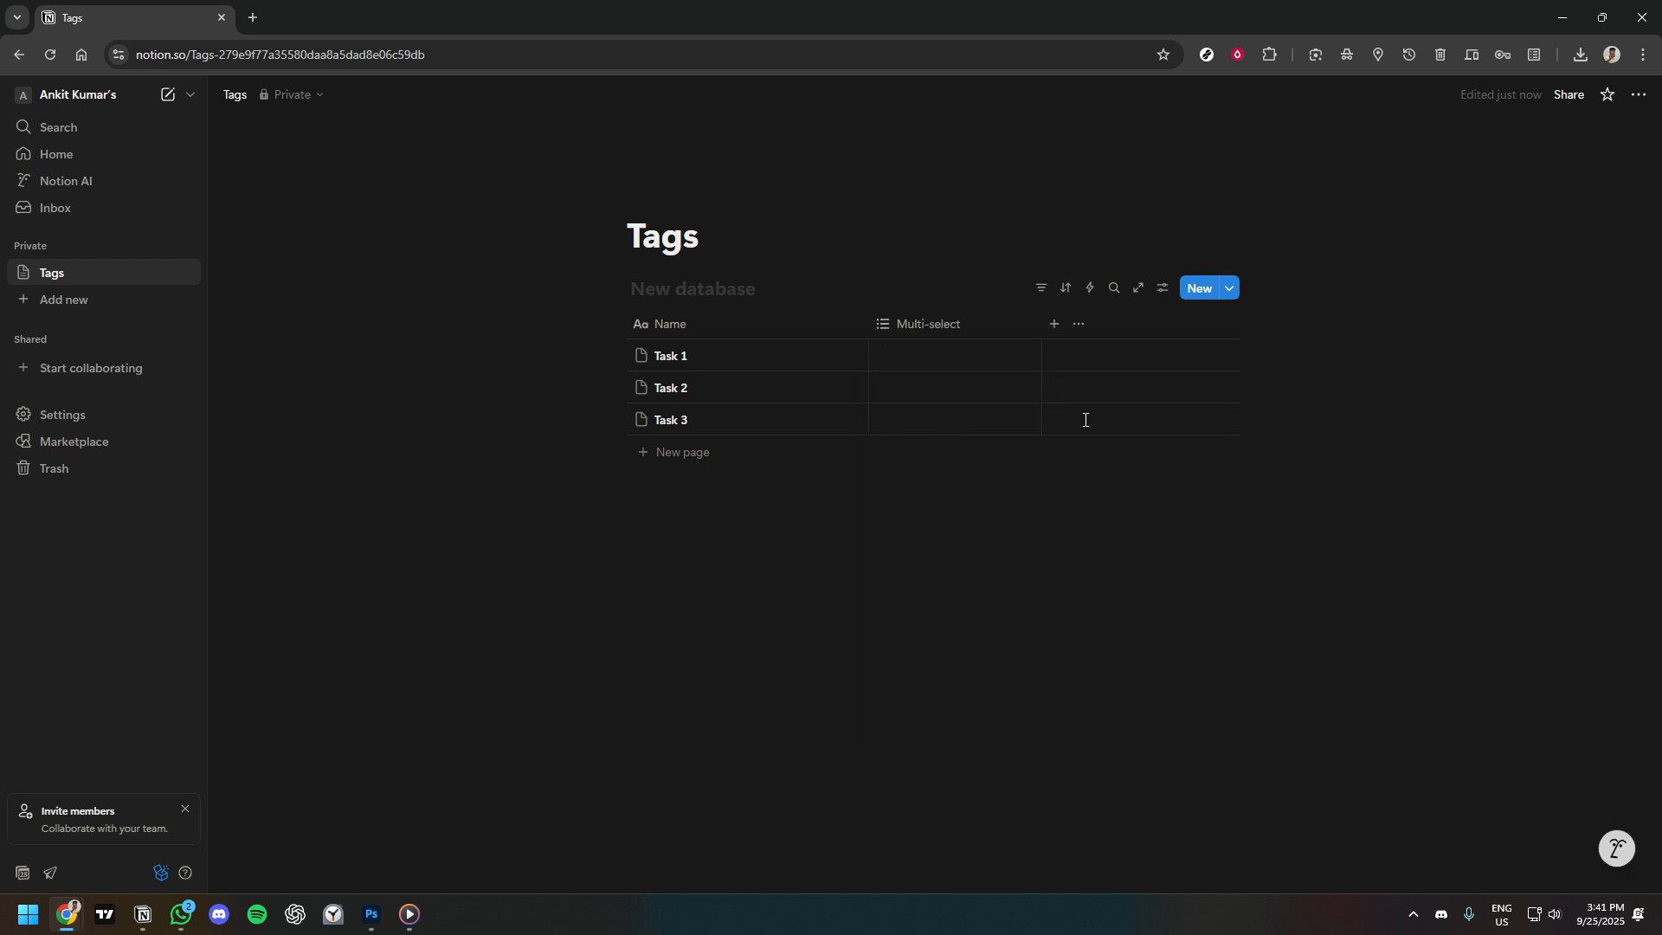
pyautogui.click(918, 357)
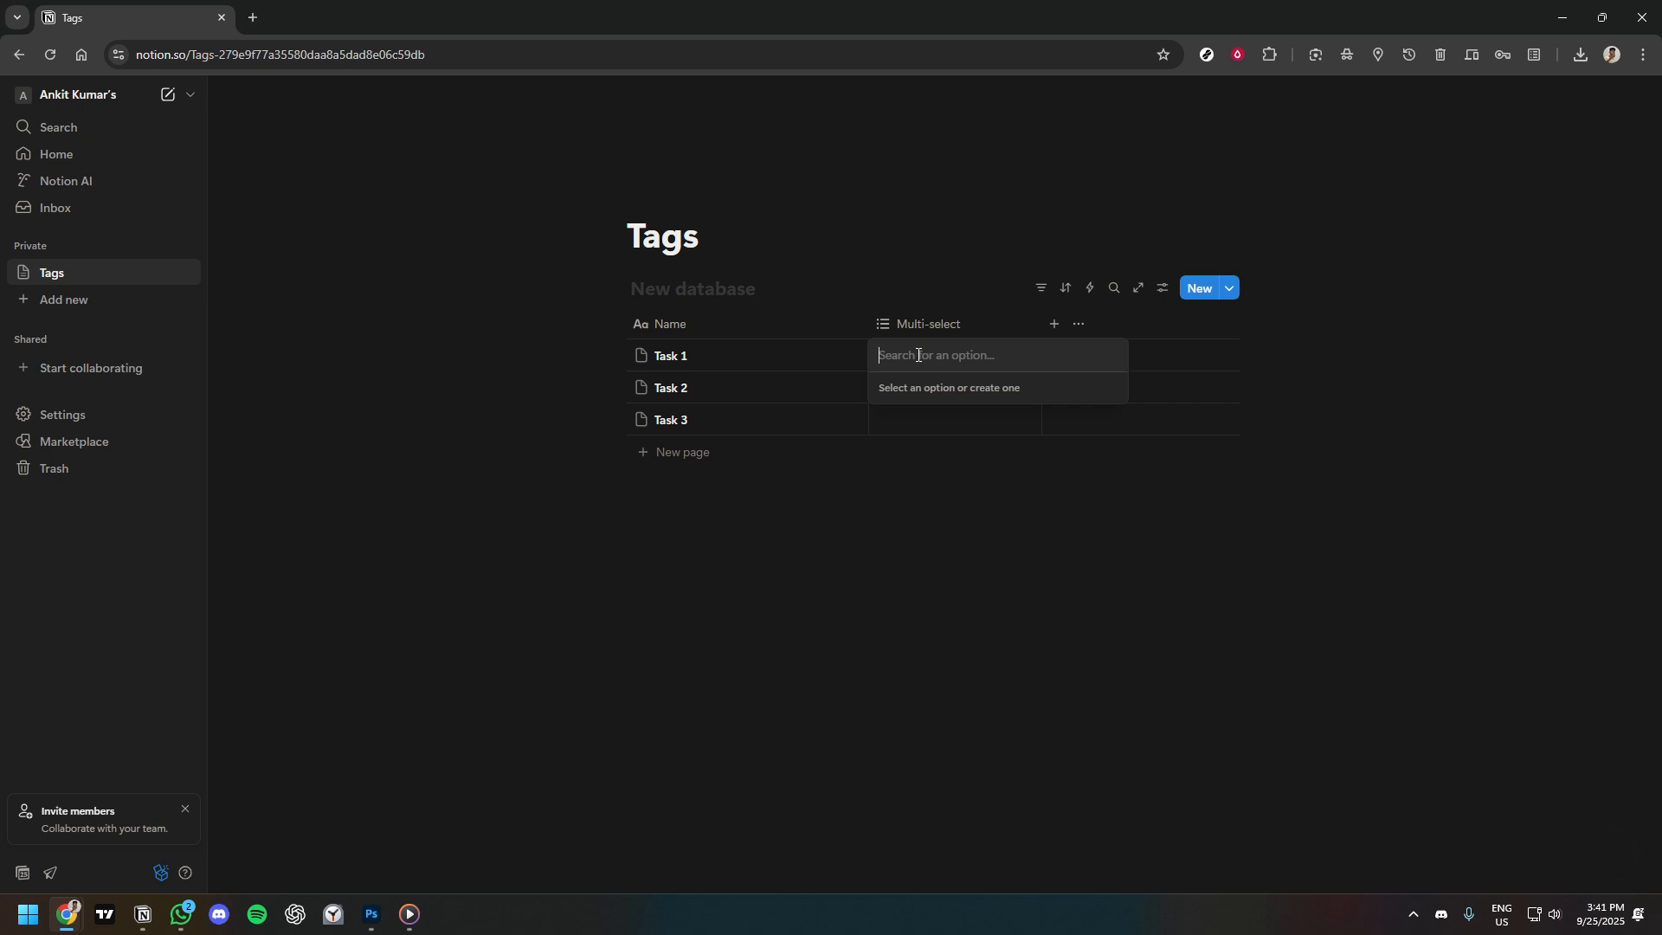
pyautogui.write('To S')
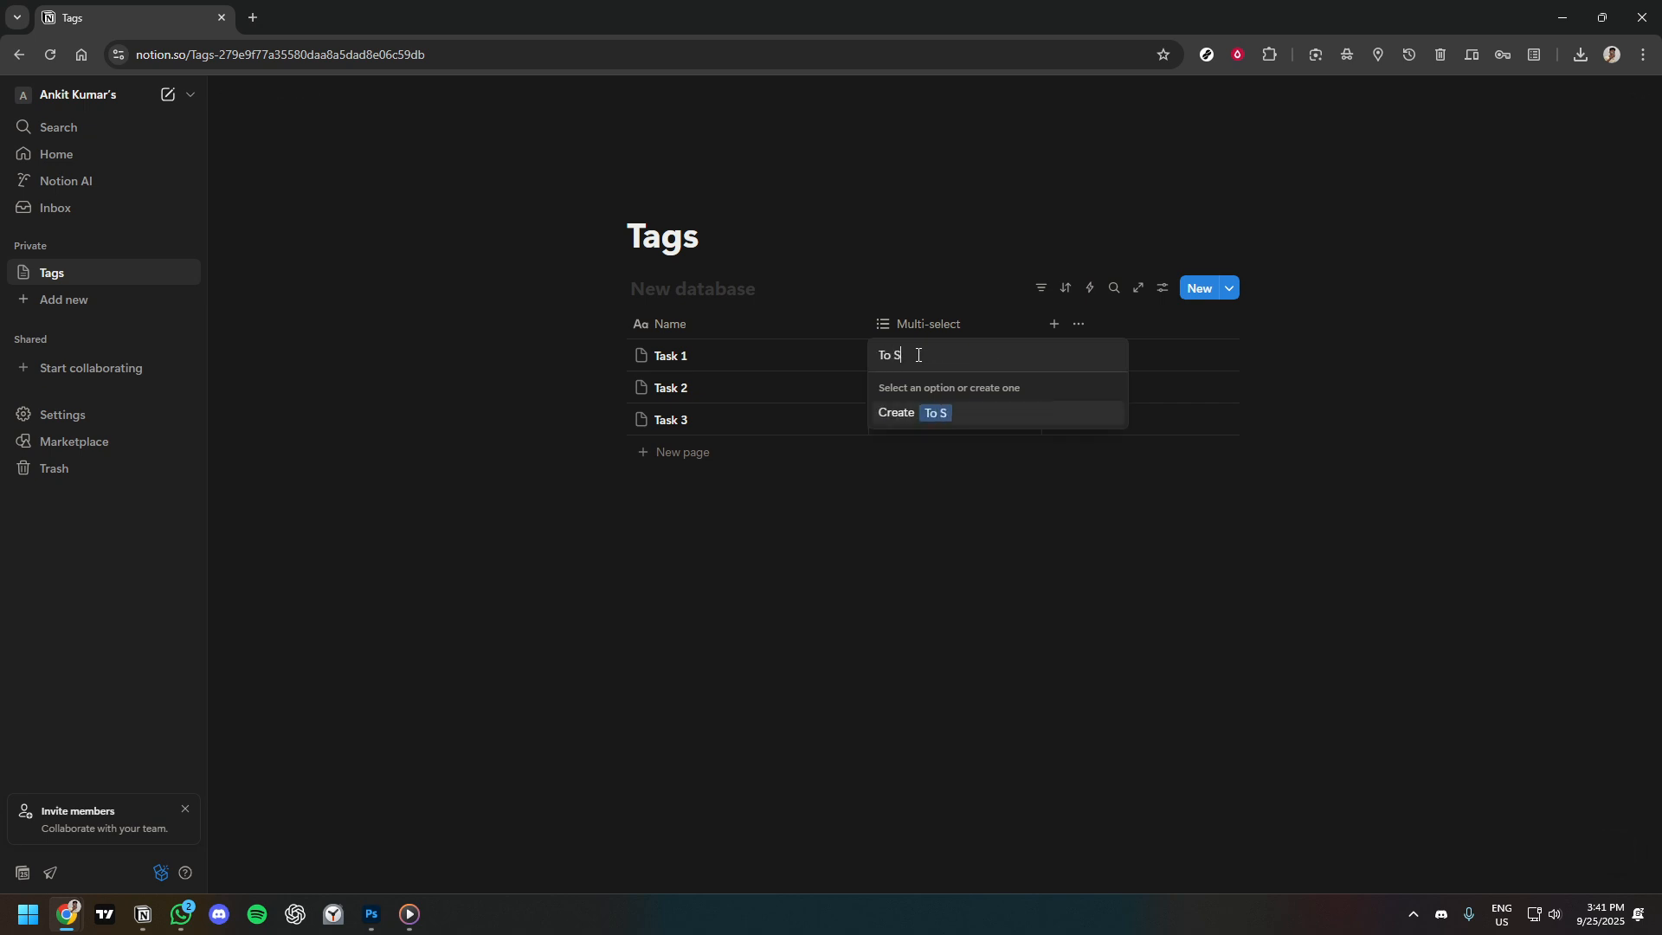
pyautogui.write('tart')
pyautogui.click(899, 414)
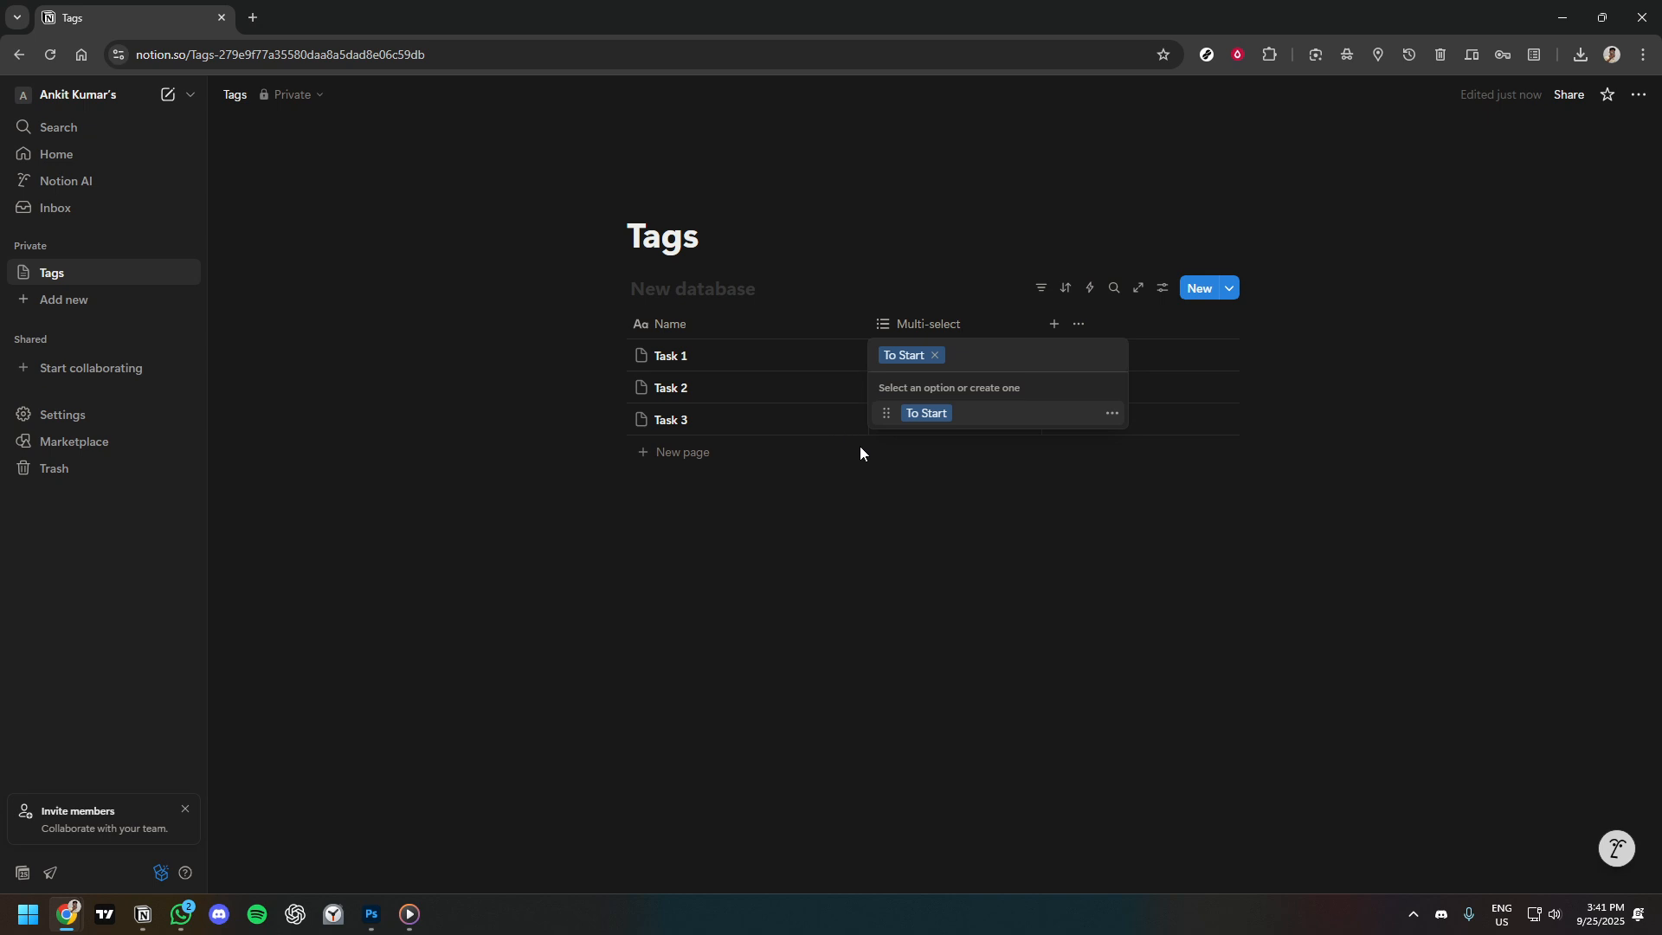
pyautogui.press('Escape')
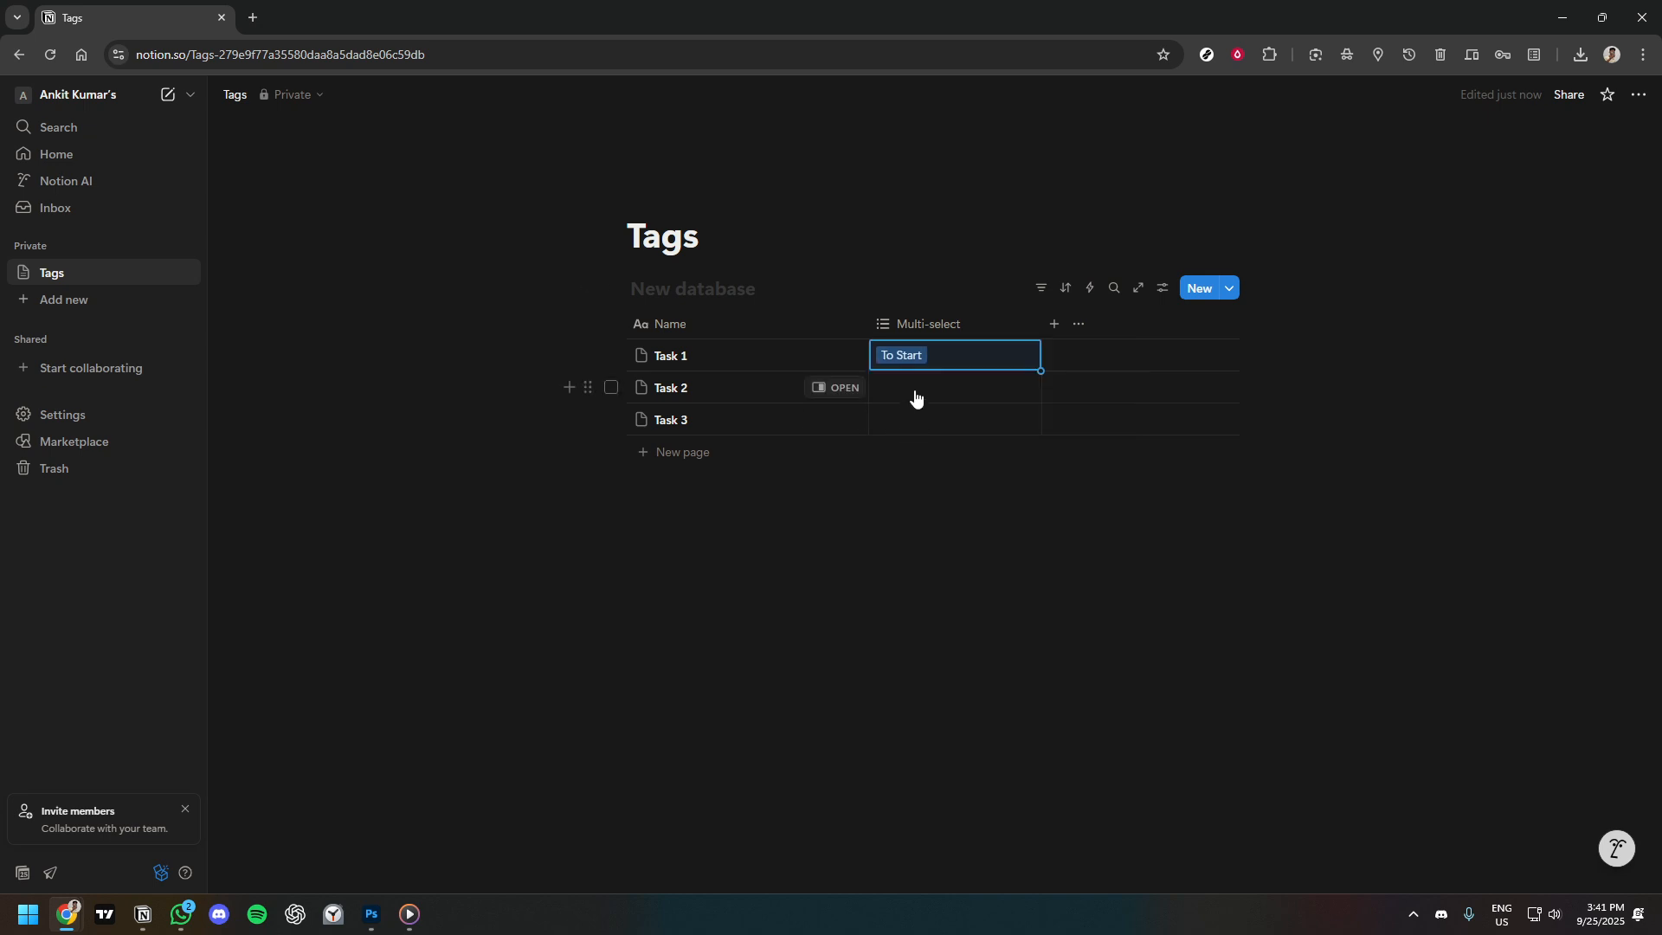
# Step: Create a "Finished" tag in the Multi-select property and assign it to Task 2
pyautogui.click(915, 397)
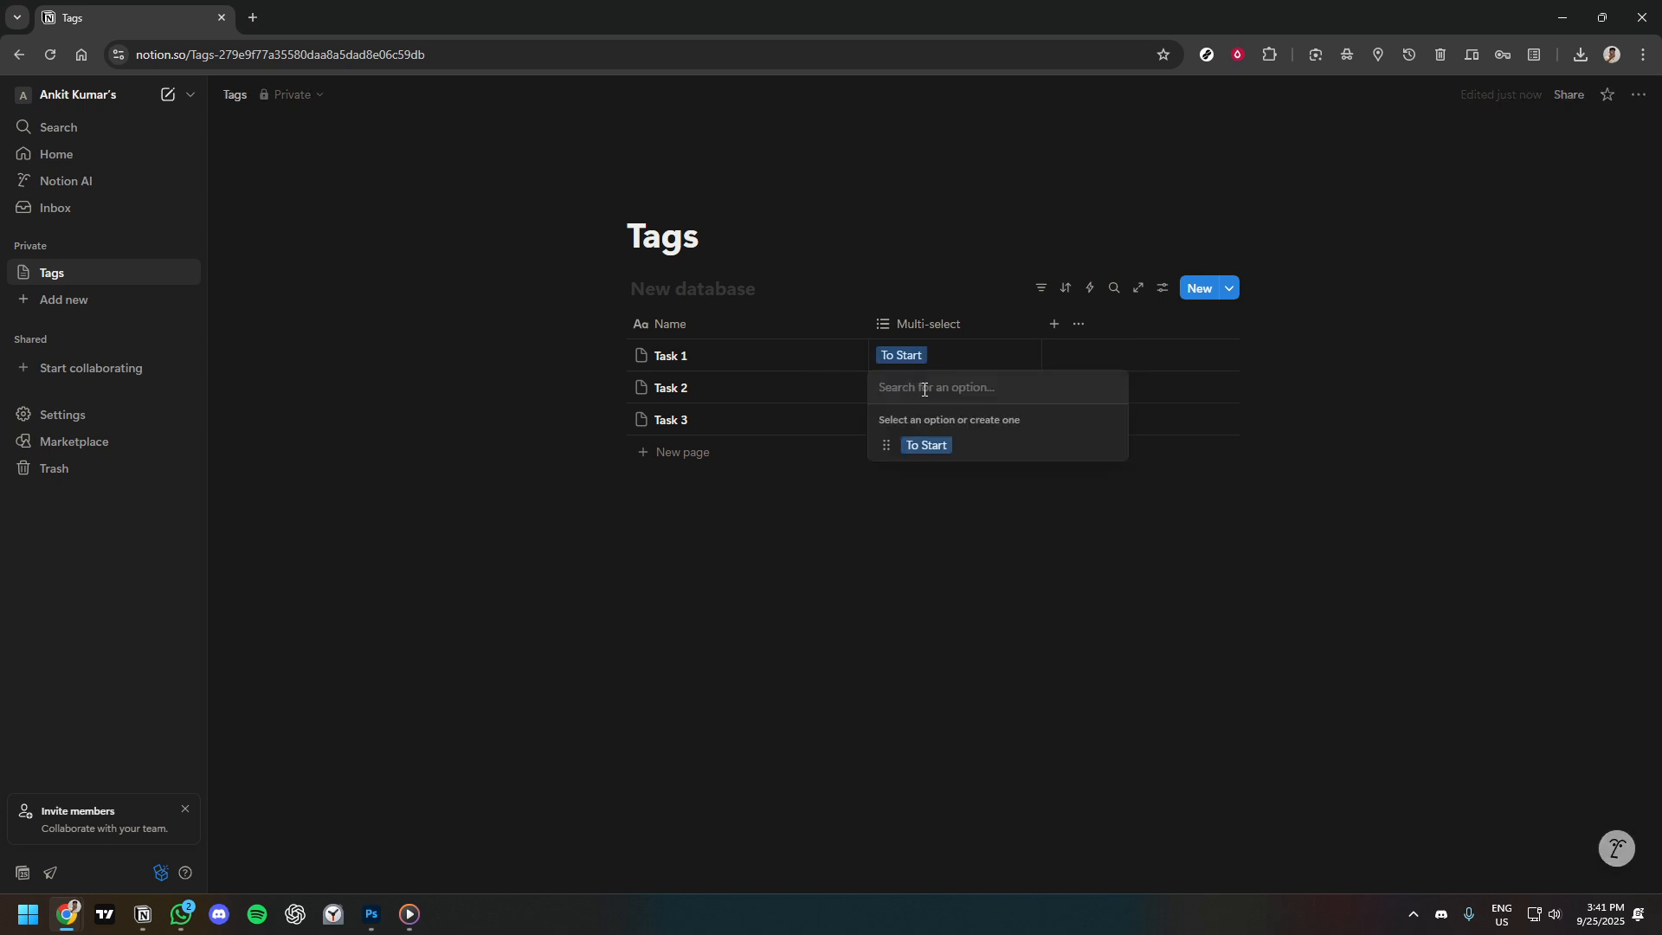
pyautogui.write('Finished')
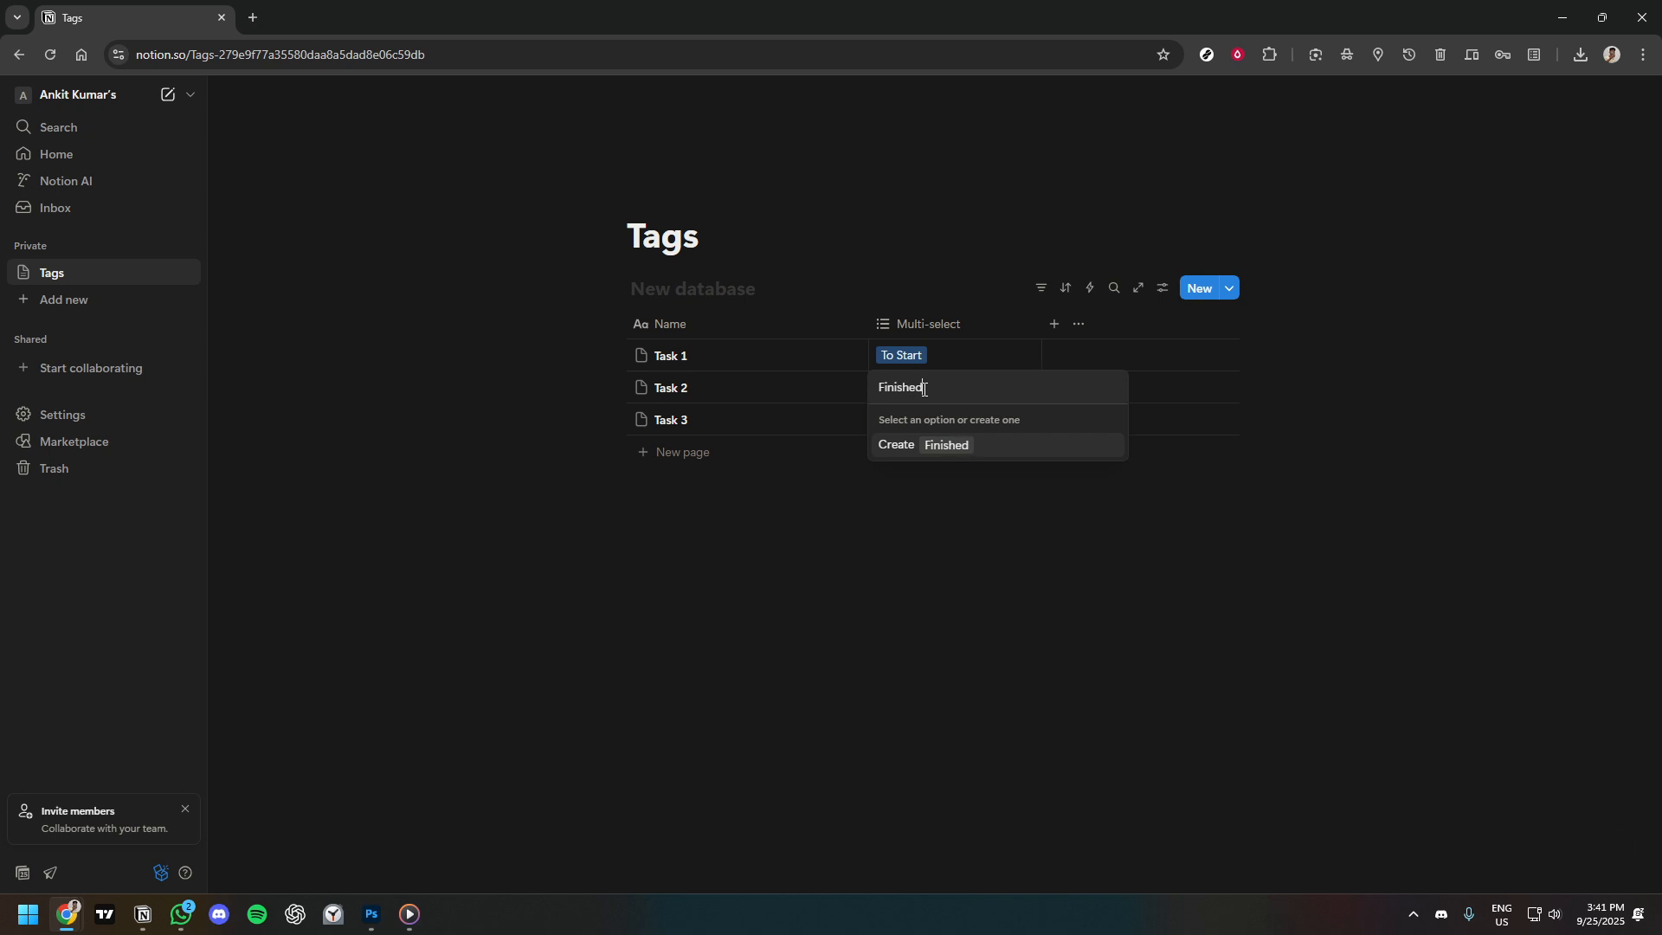
pyautogui.click(918, 447)
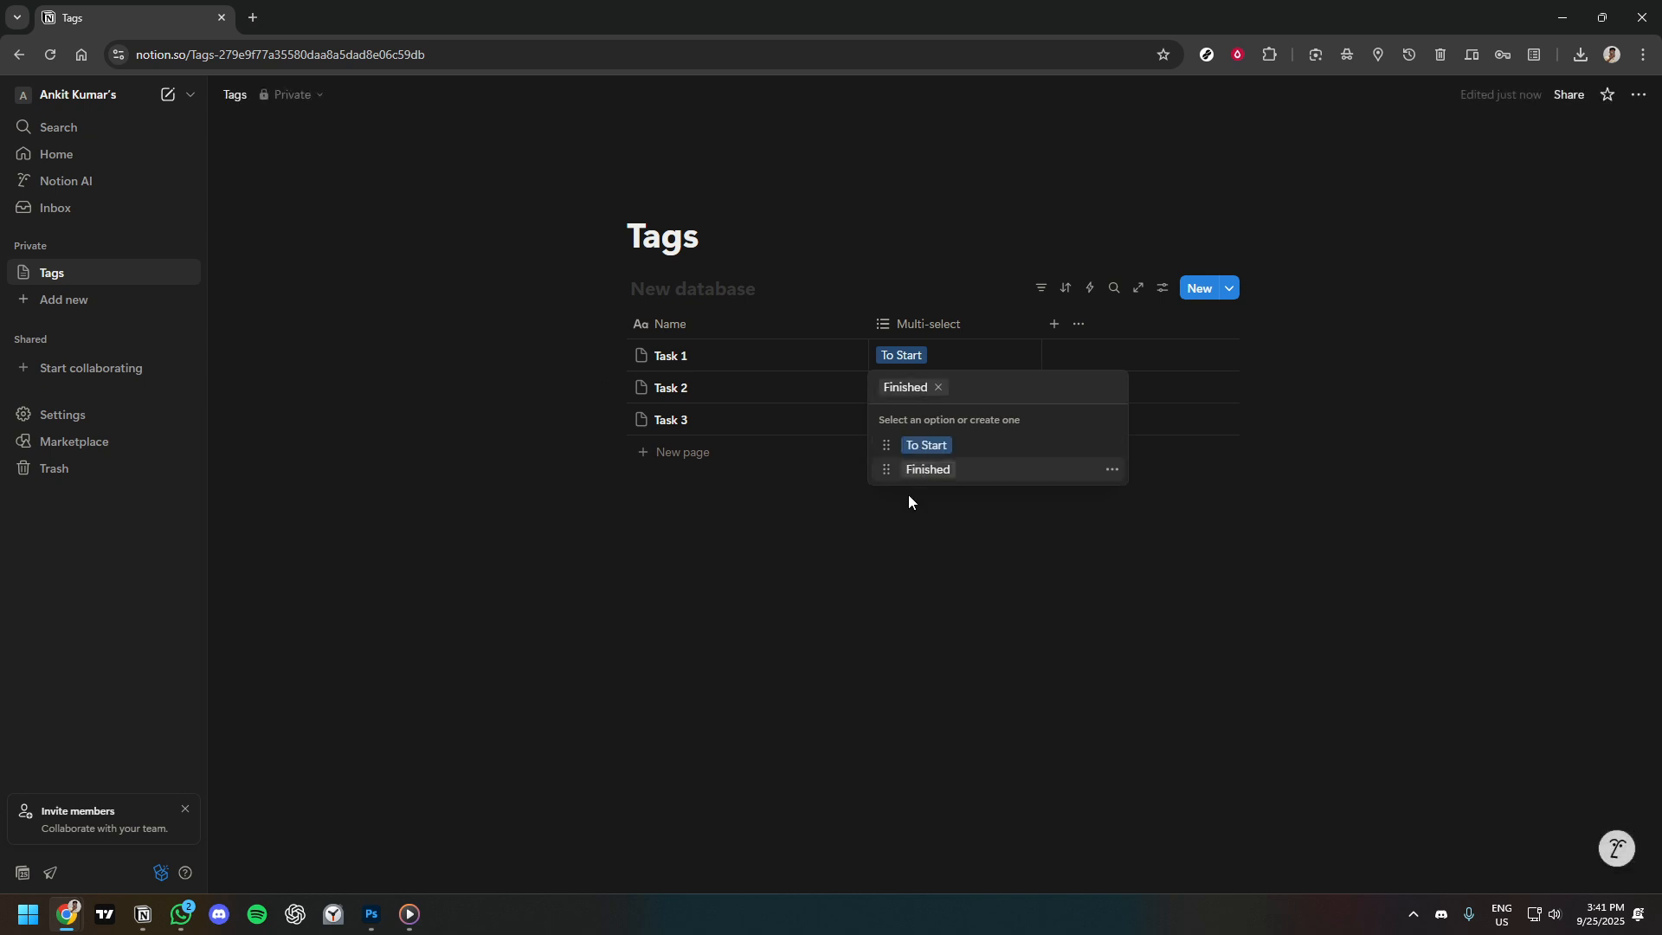
pyautogui.press('Escape')
# Step: Create an "In Progress" tag in the Multi-select property and assign it to Task 3
pyautogui.click(908, 422)
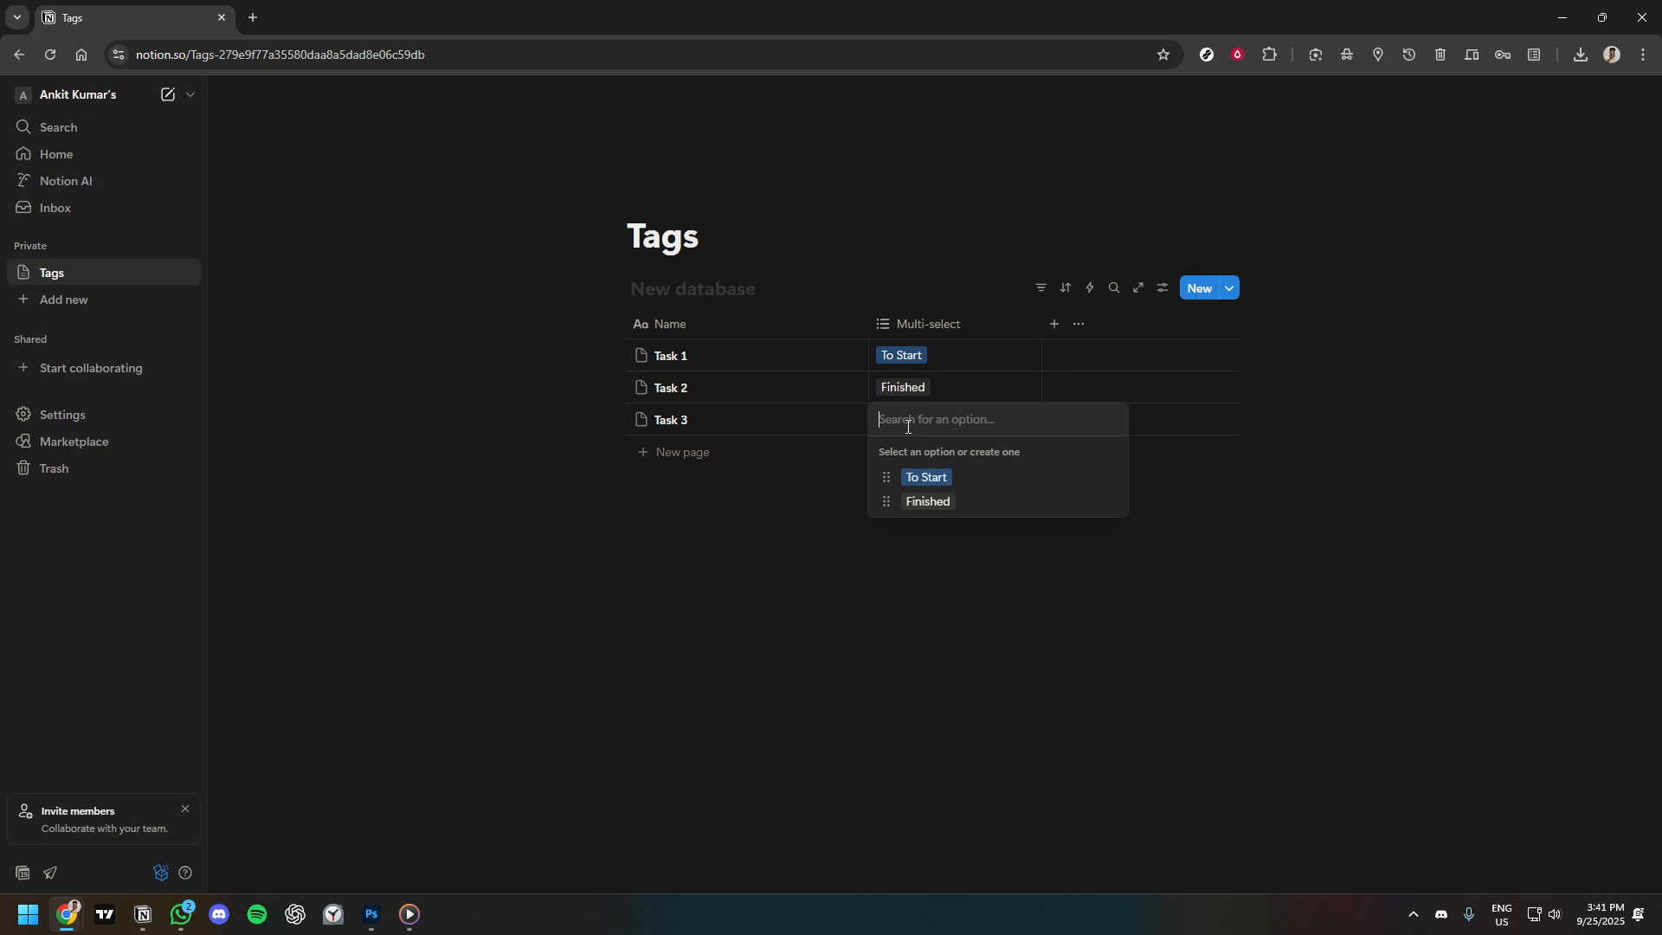
pyautogui.write('In Pro')
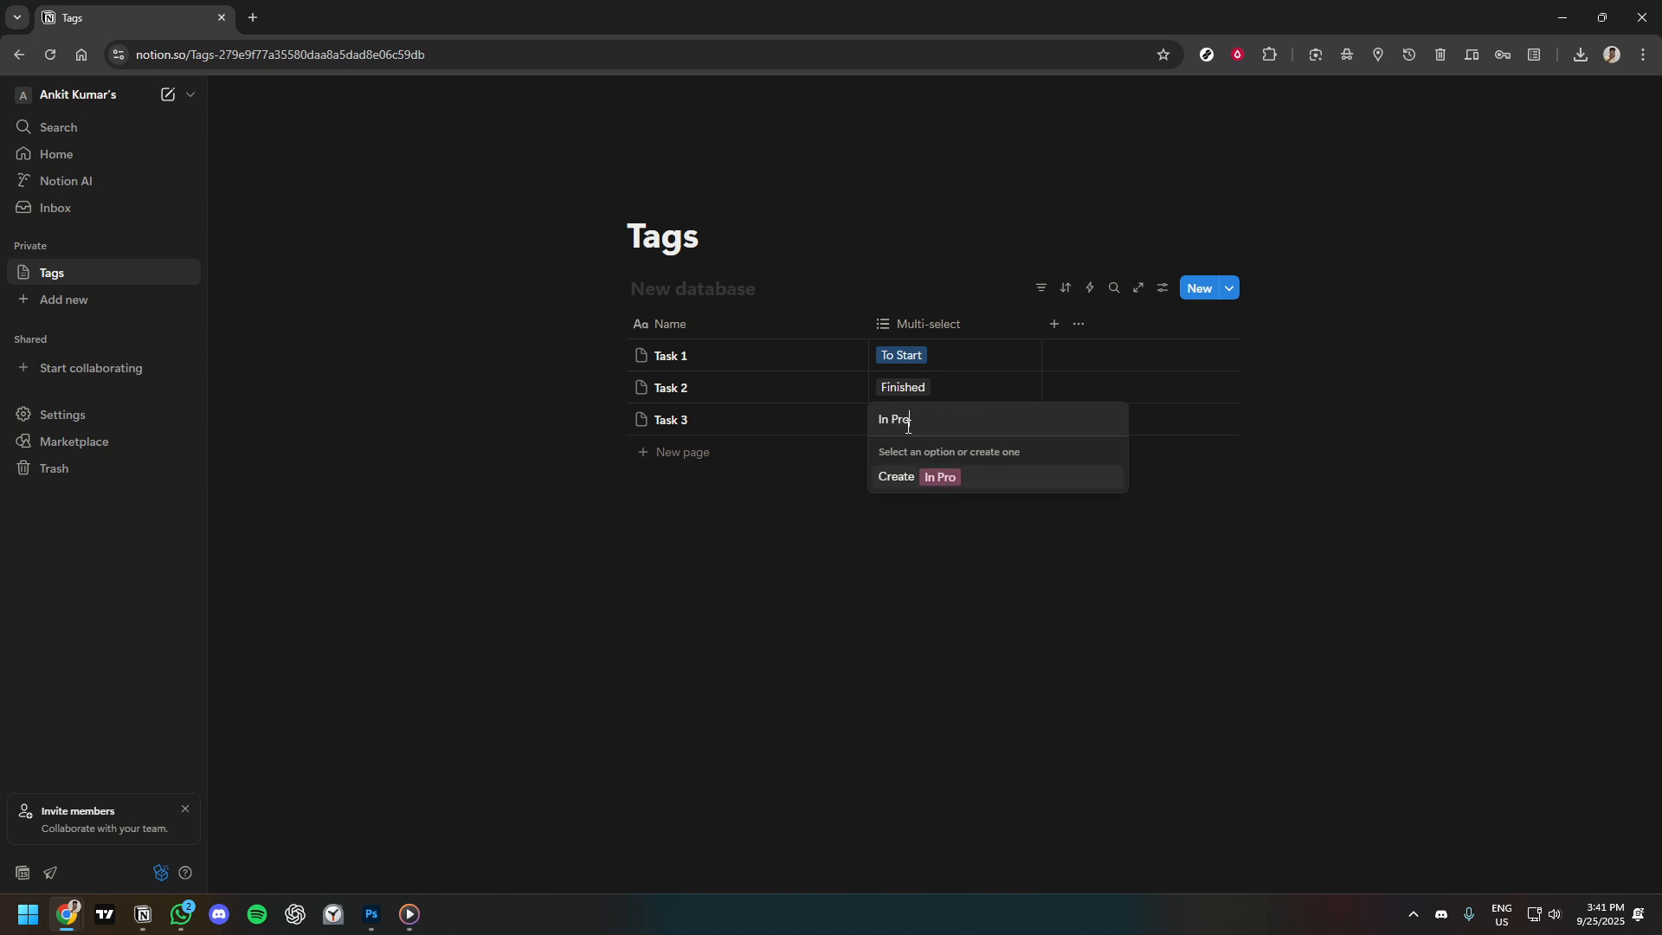
pyautogui.write('gress')
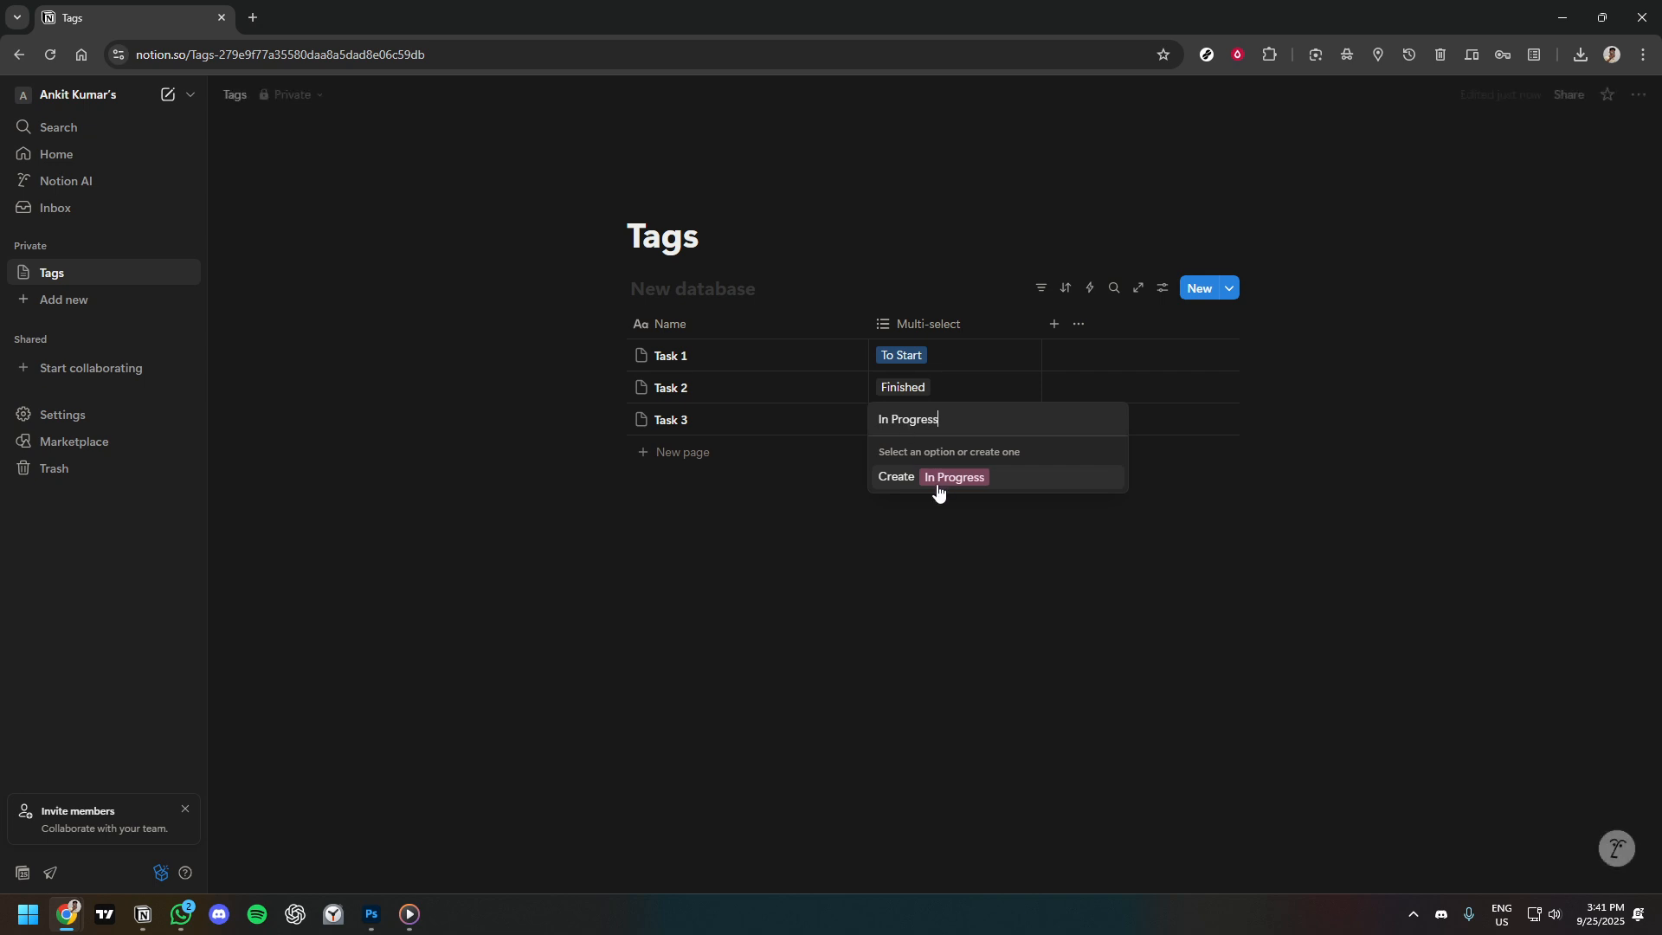
pyautogui.click(938, 478)
pyautogui.click(970, 600)
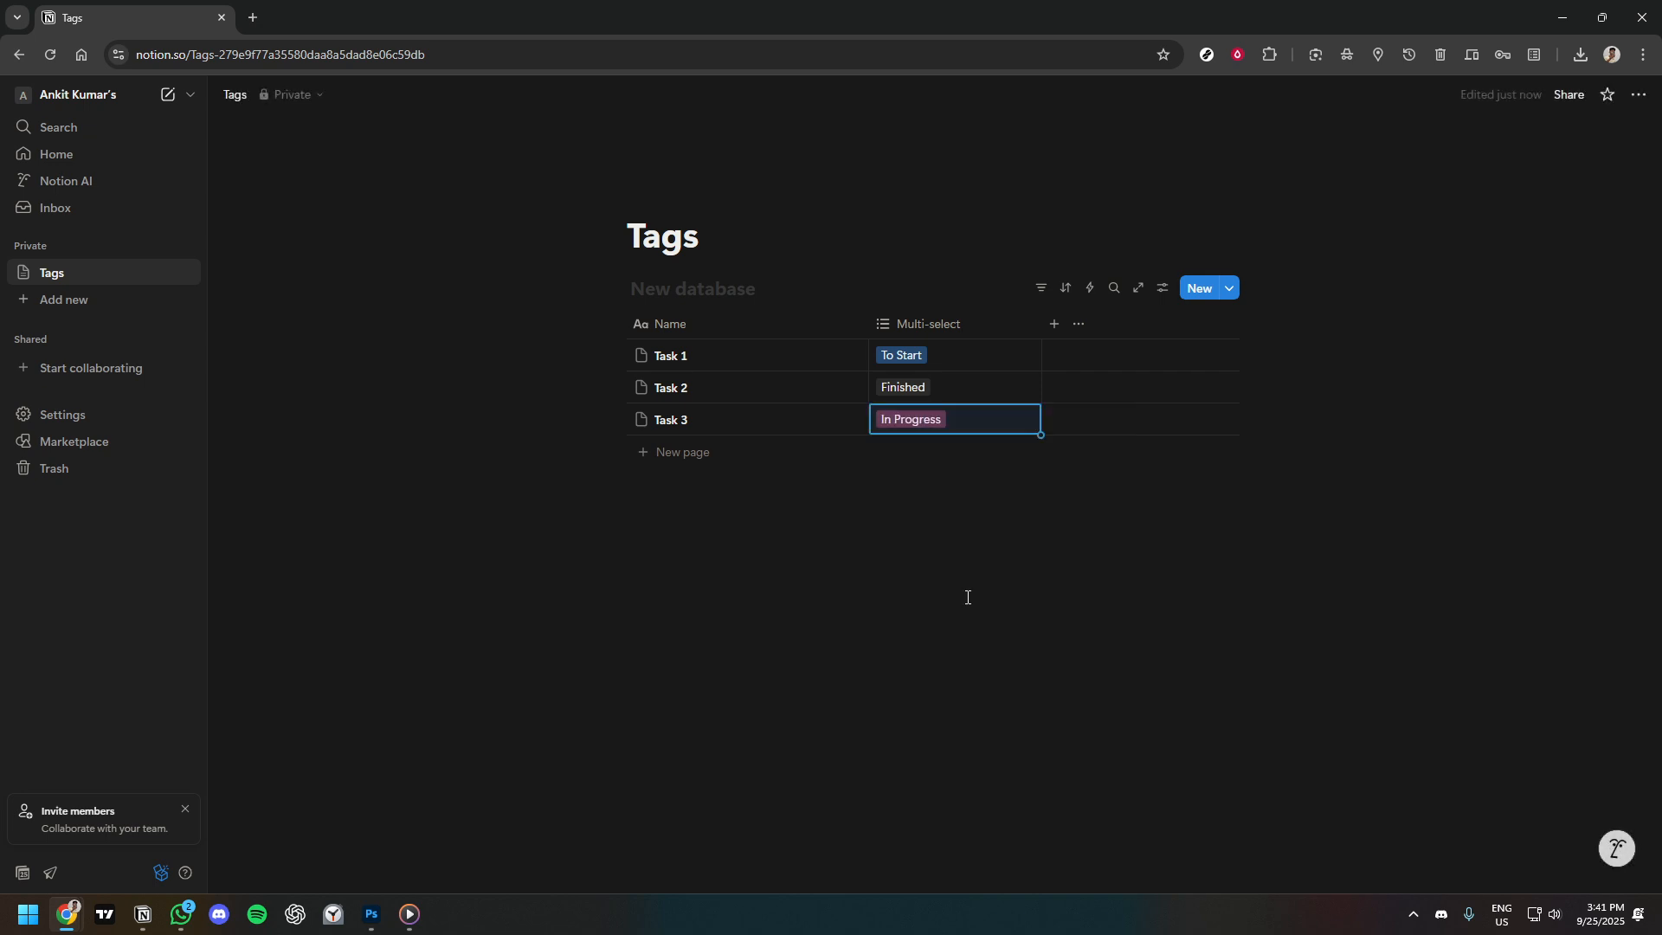
# Step: Add a fourth entry named "Task 4" at the end of the database
pyautogui.click(668, 456)
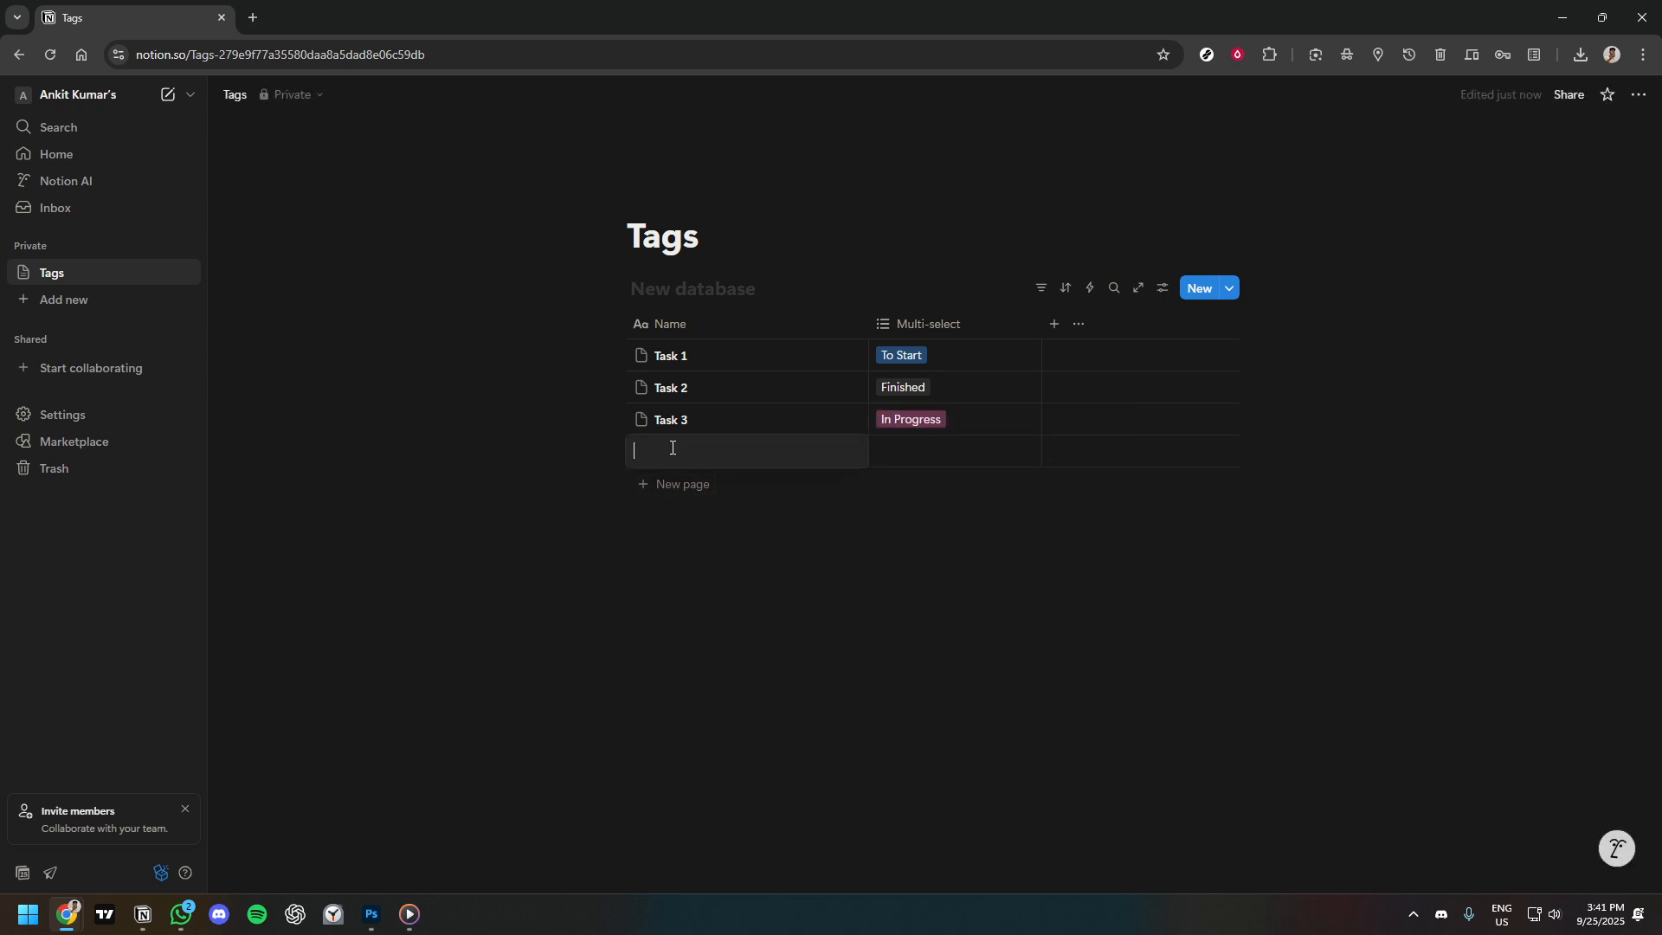
pyautogui.write('Tas')
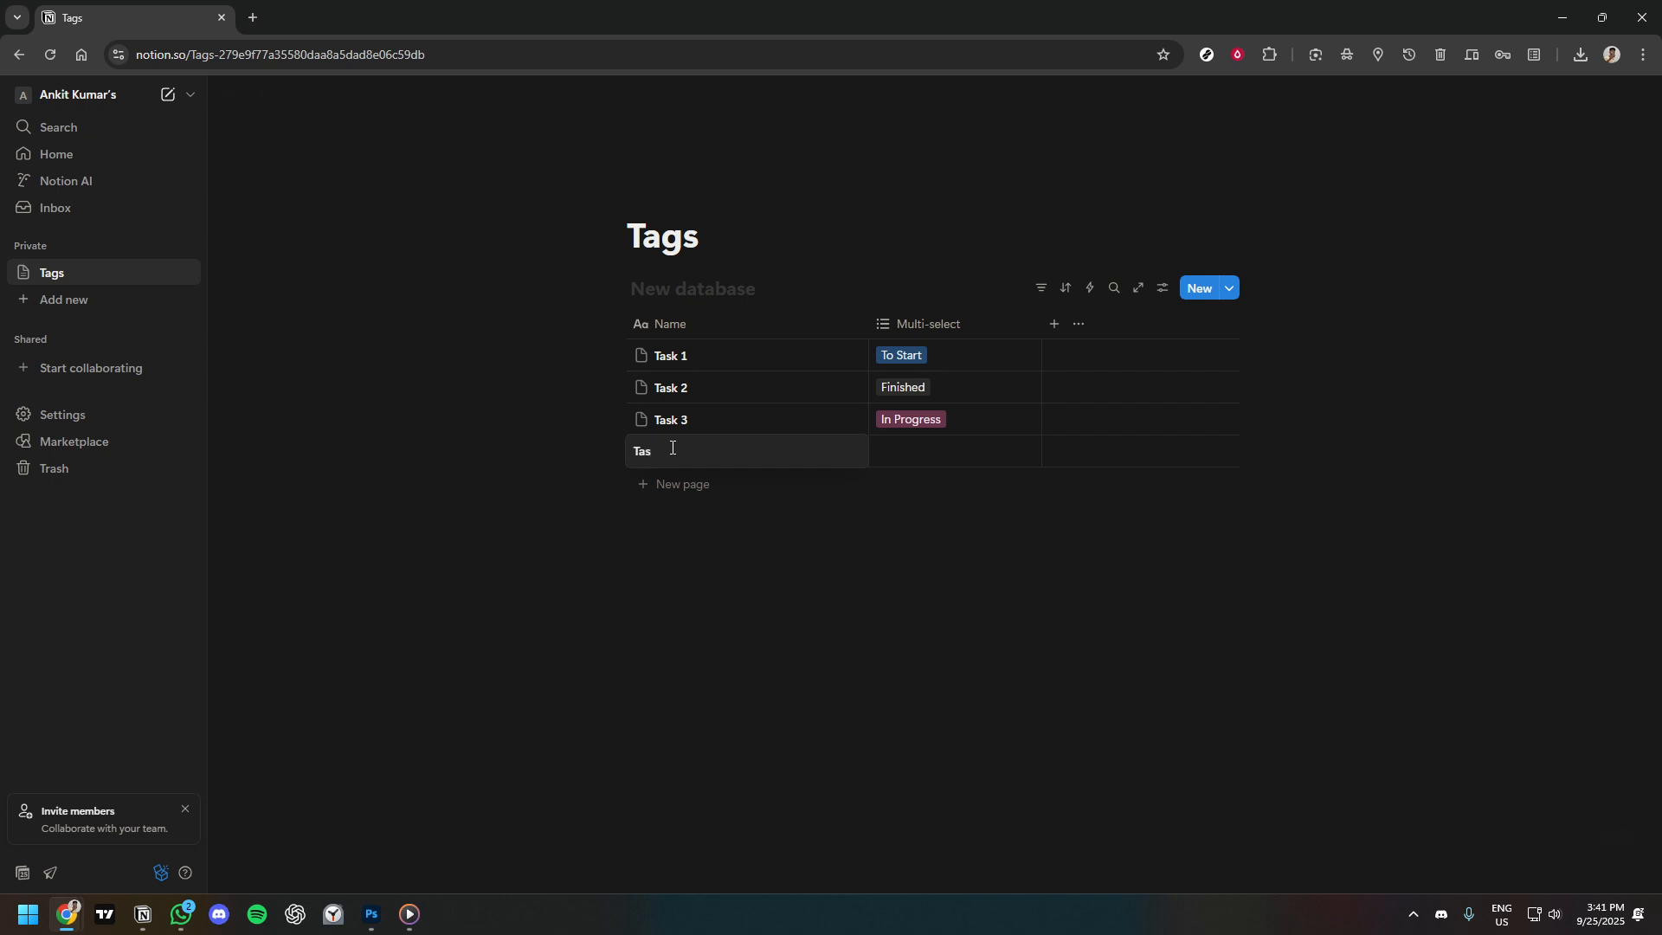
pyautogui.write('k 4')
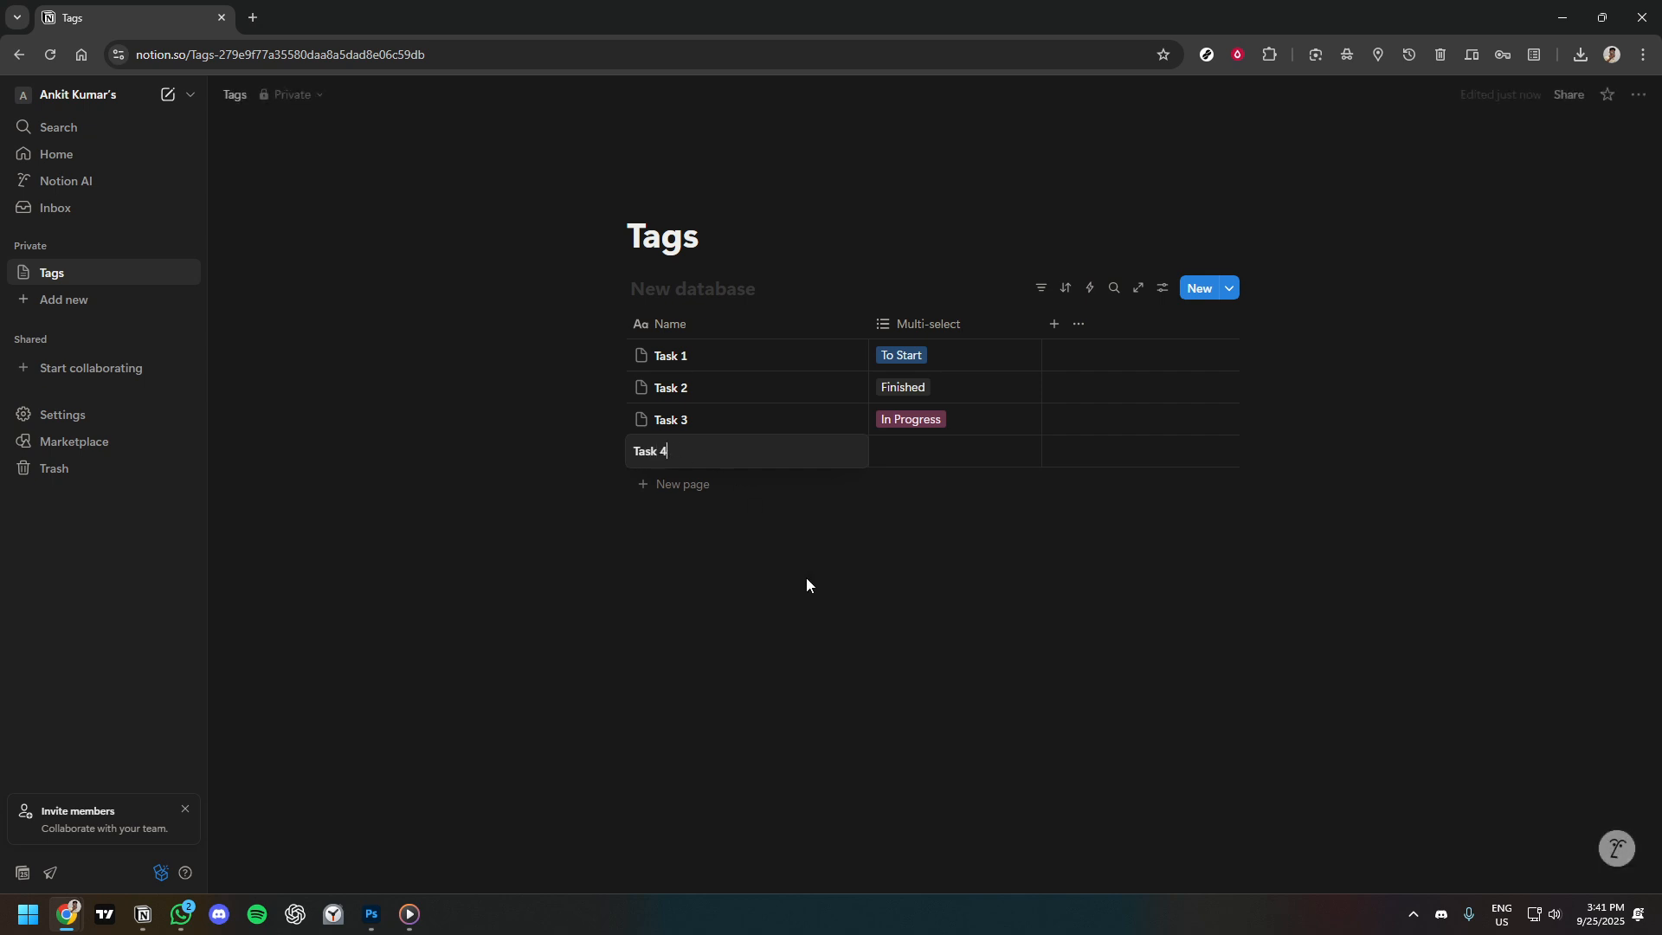
pyautogui.click(807, 578)
# Step: Assign the existing "In Progress" tag to Task 4 in the Multi-select property
pyautogui.click(939, 464)
pyautogui.click(939, 463)
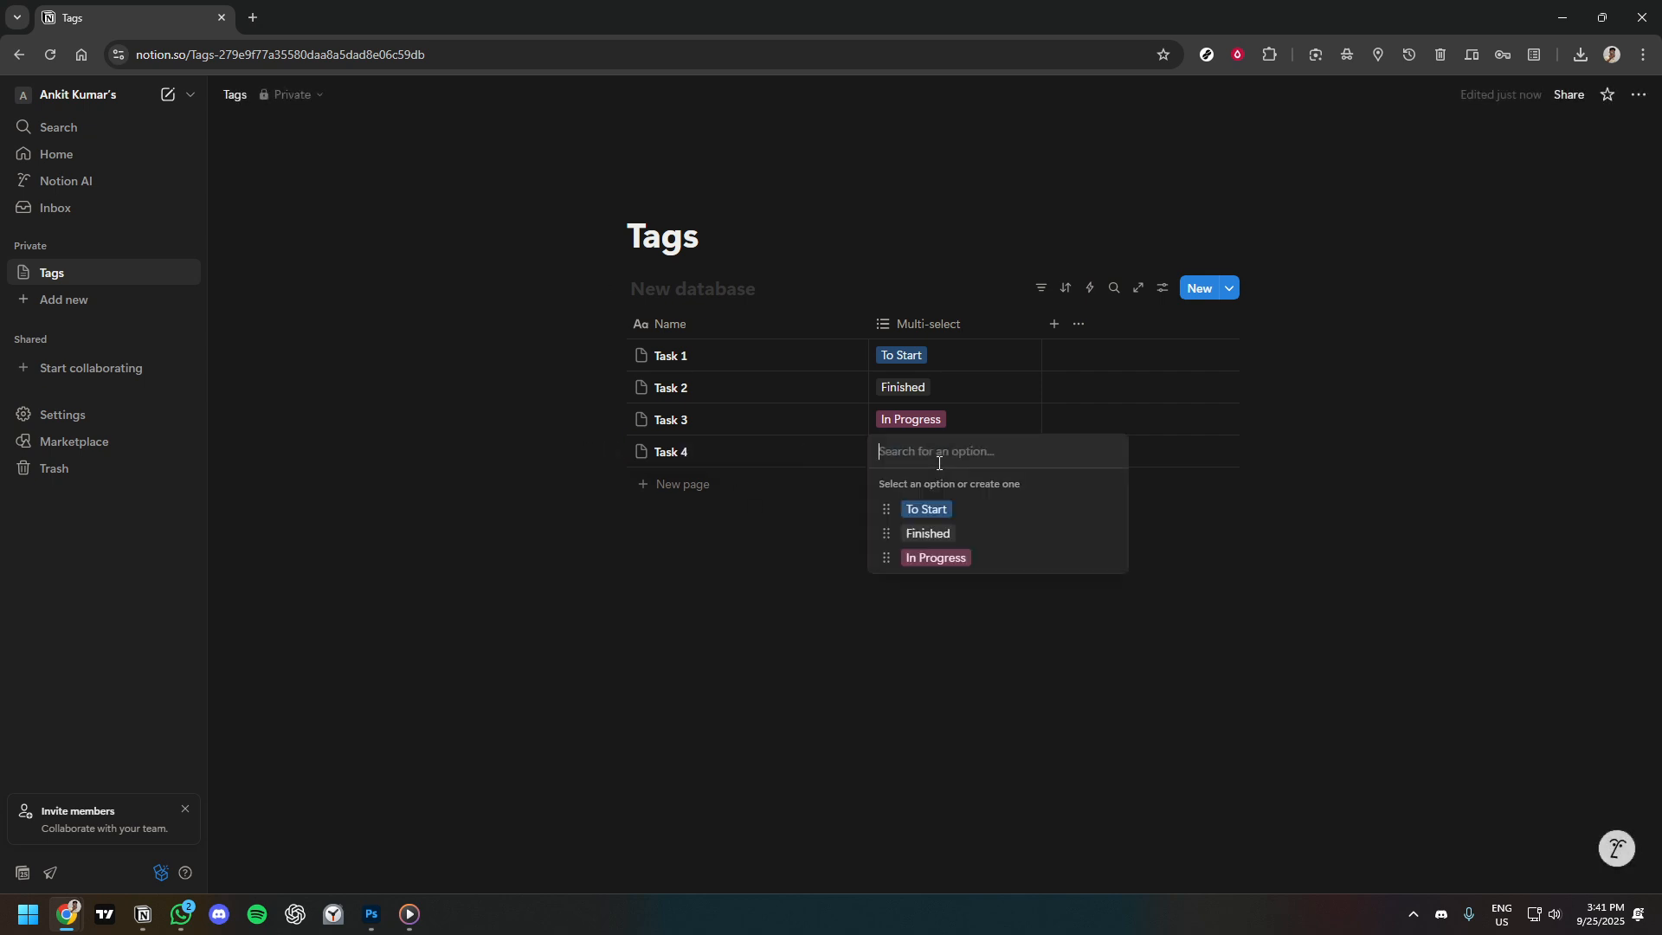
pyautogui.click(918, 562)
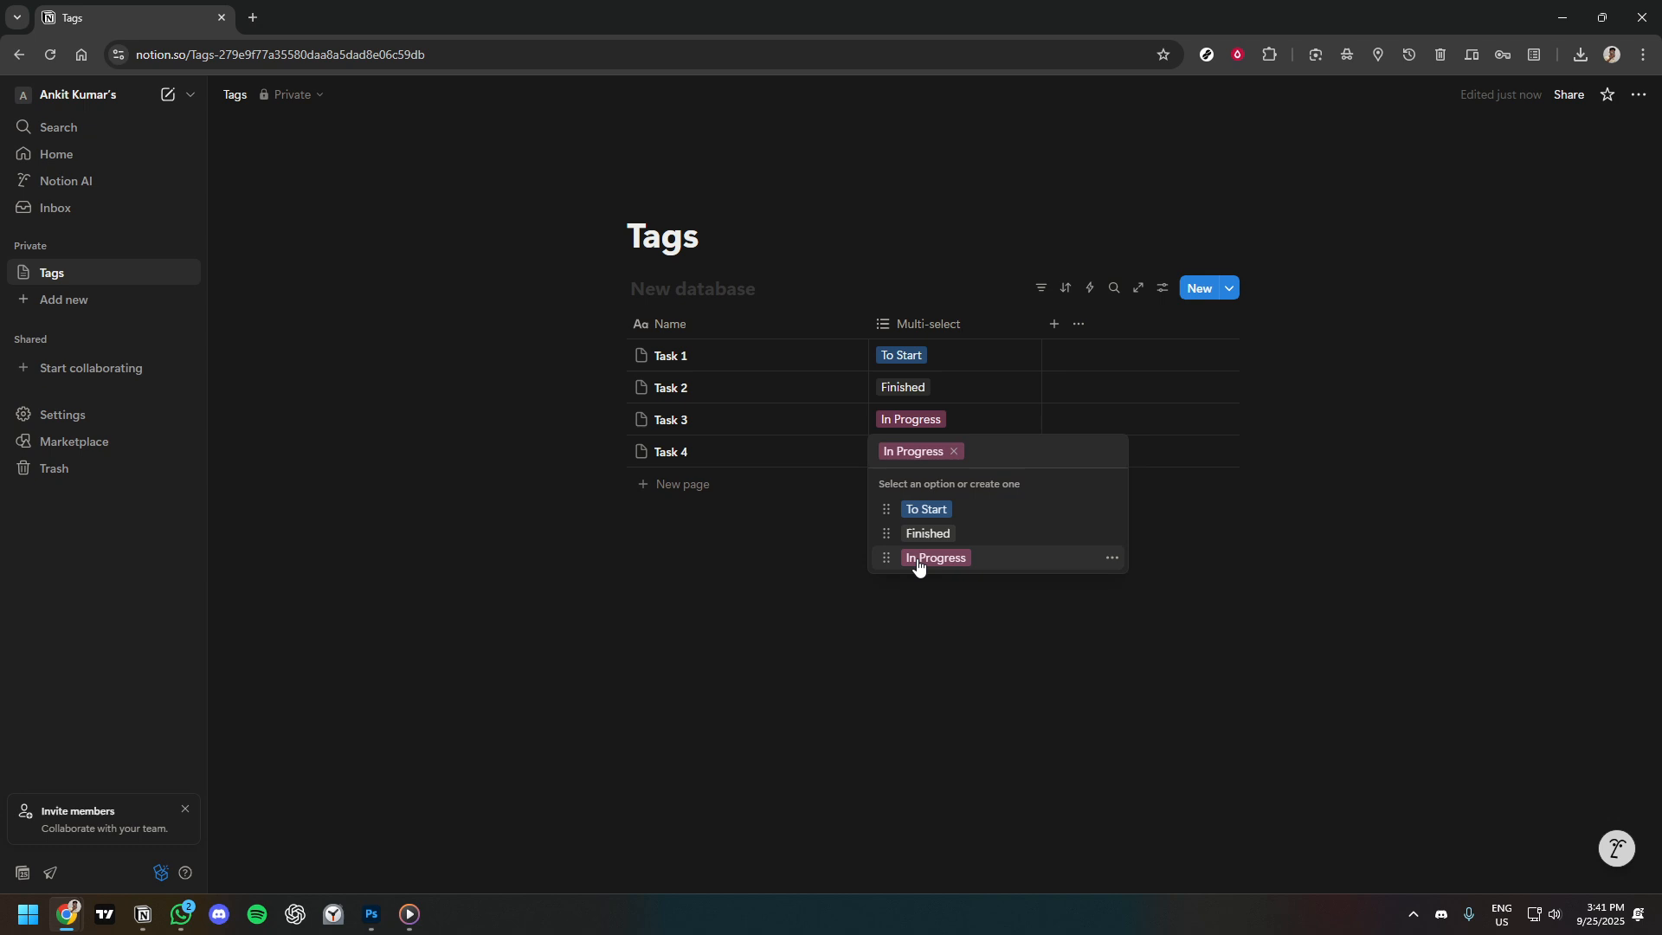
pyautogui.click(916, 622)
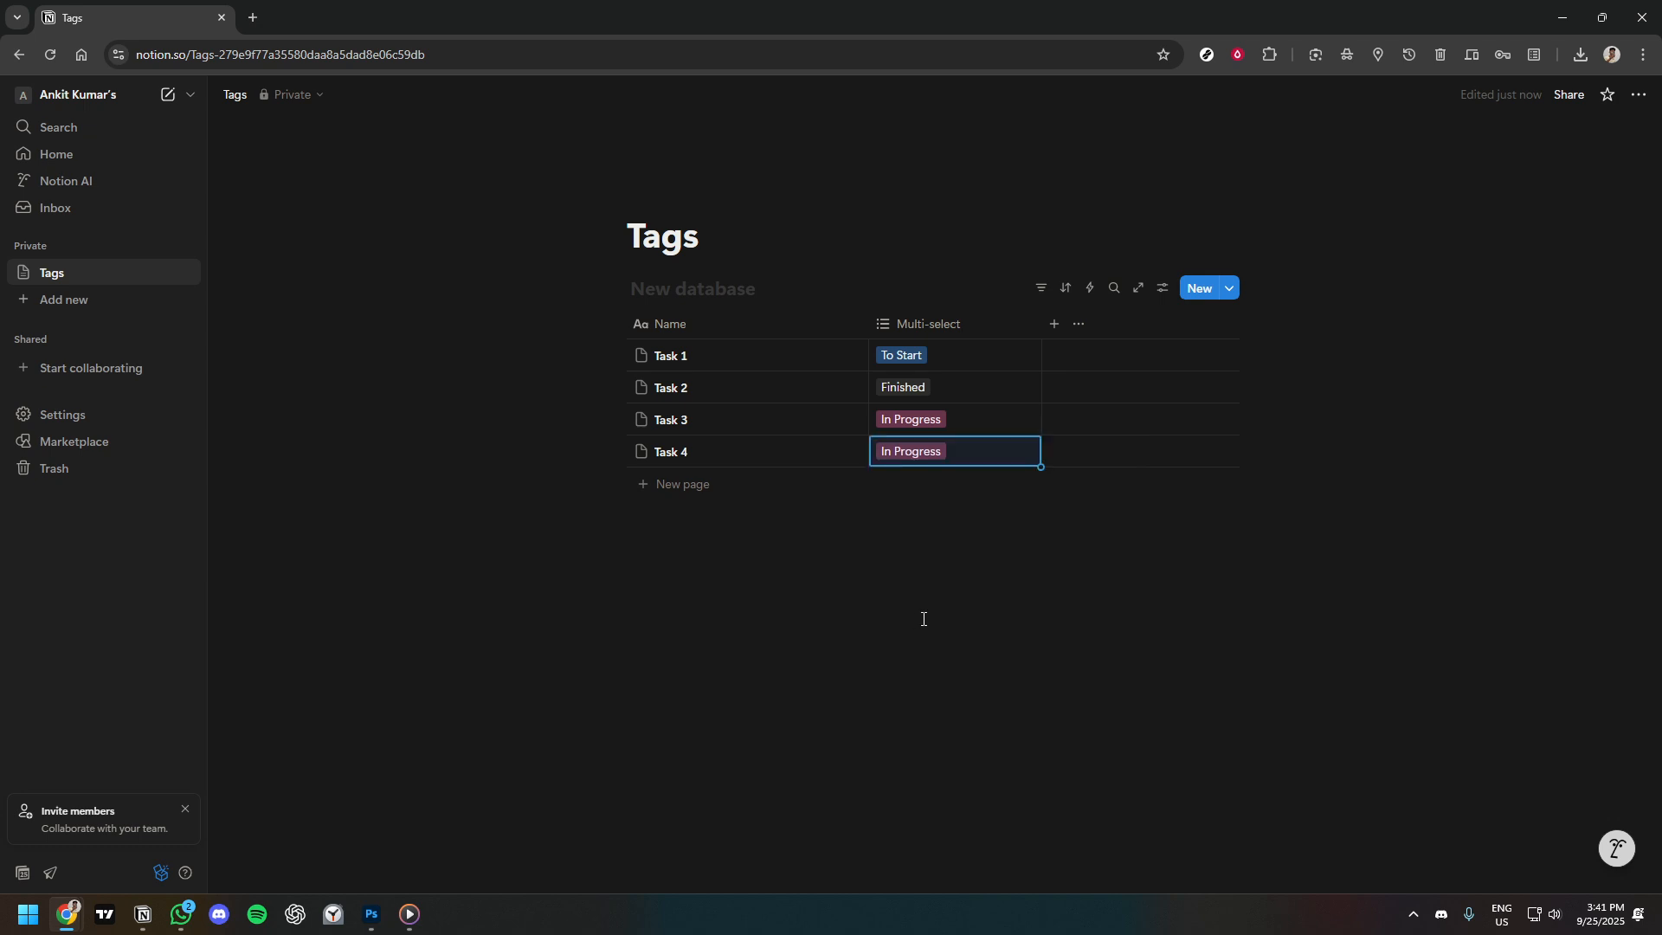
pyautogui.click(925, 620)
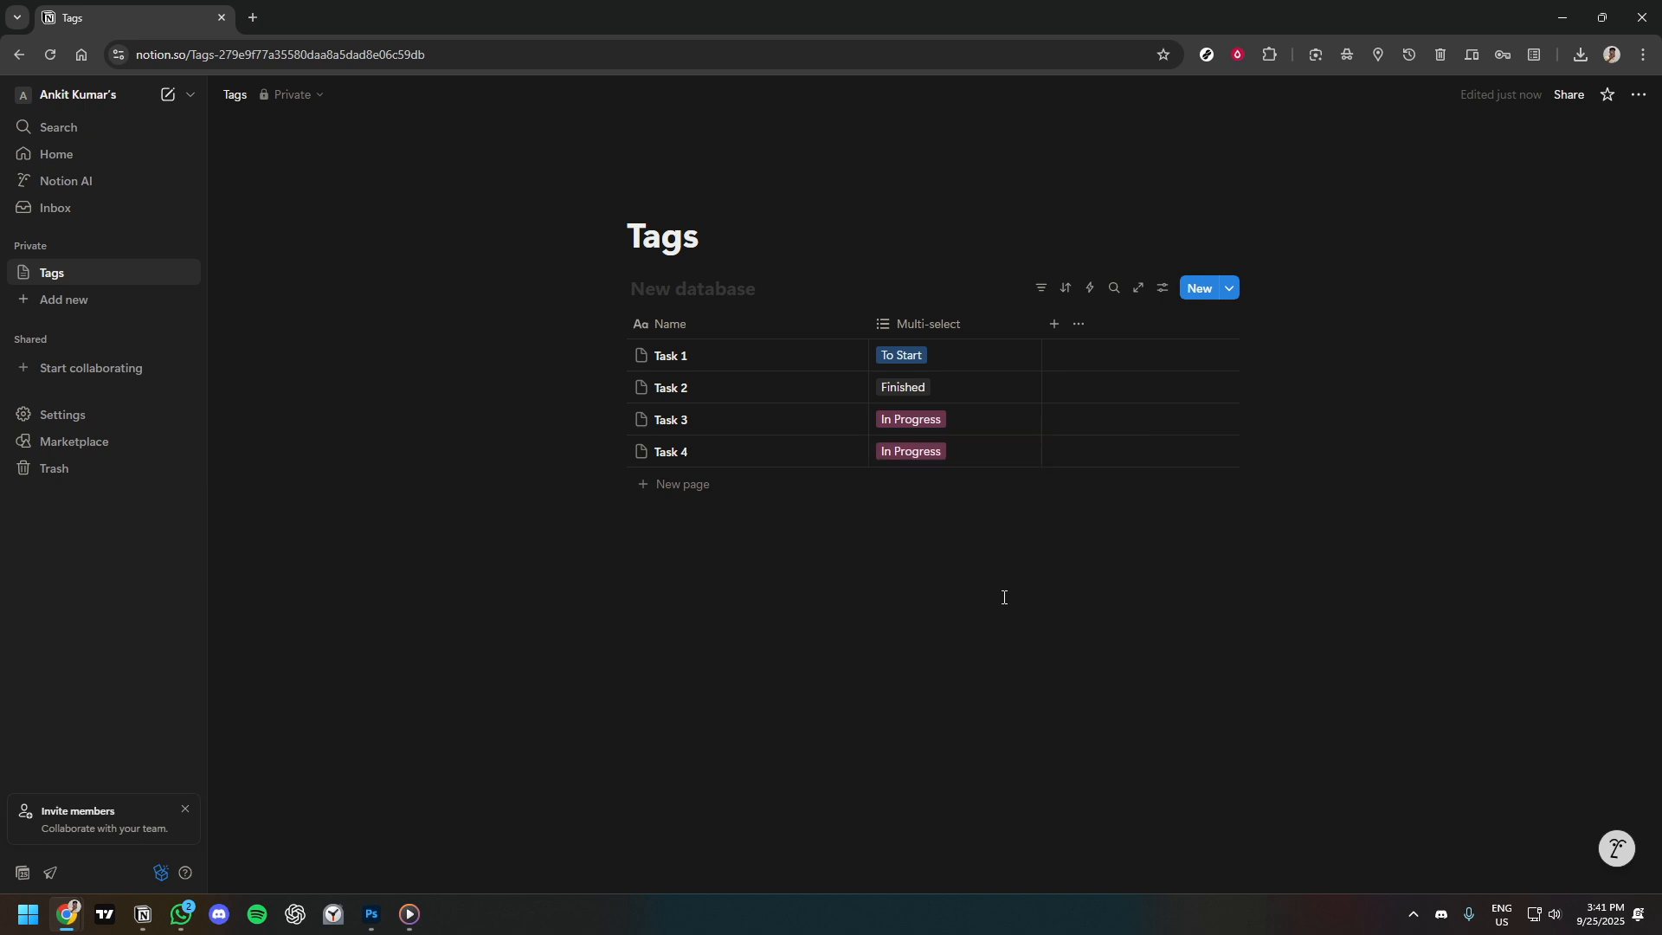